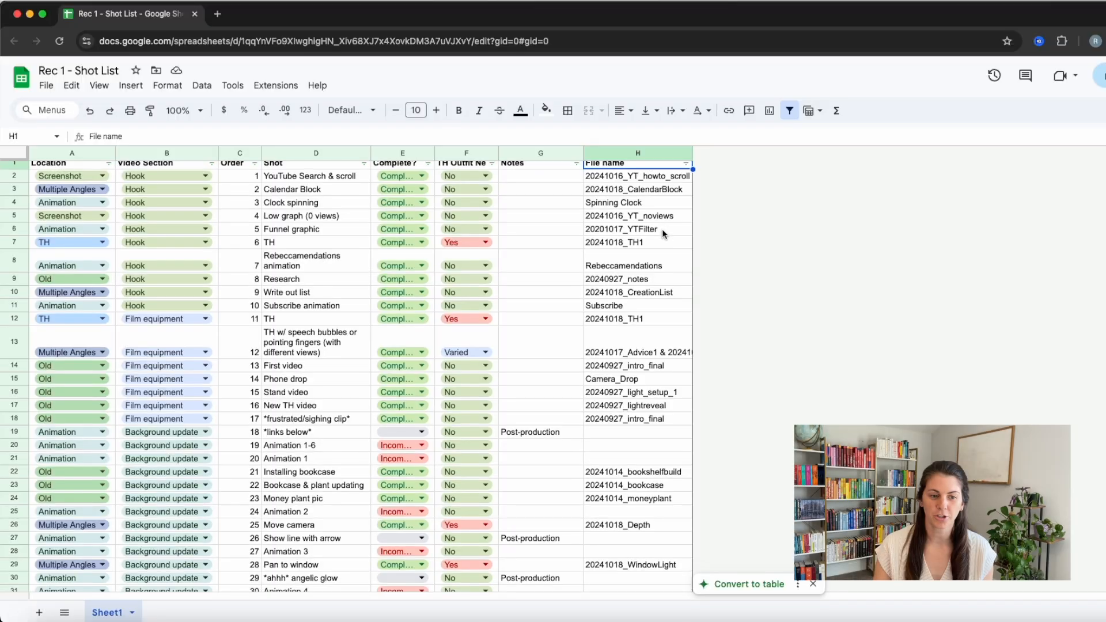
- Review the shots, completion status and file names in the Rec 1 shot list
scroll(662, 233, "down", 5)
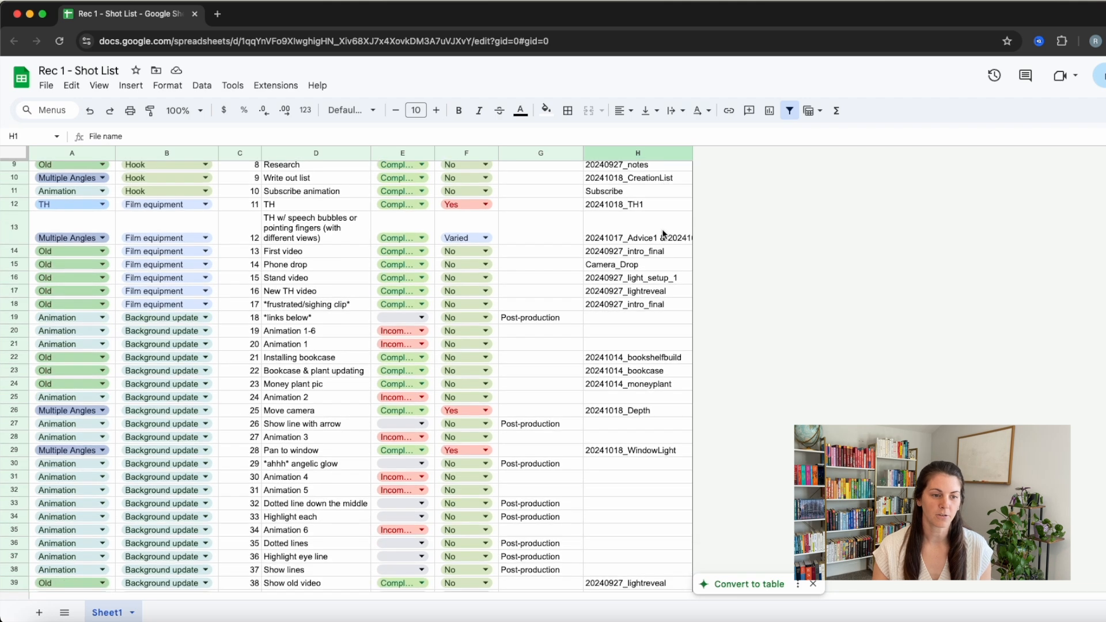
scroll(663, 233, "up", 10)
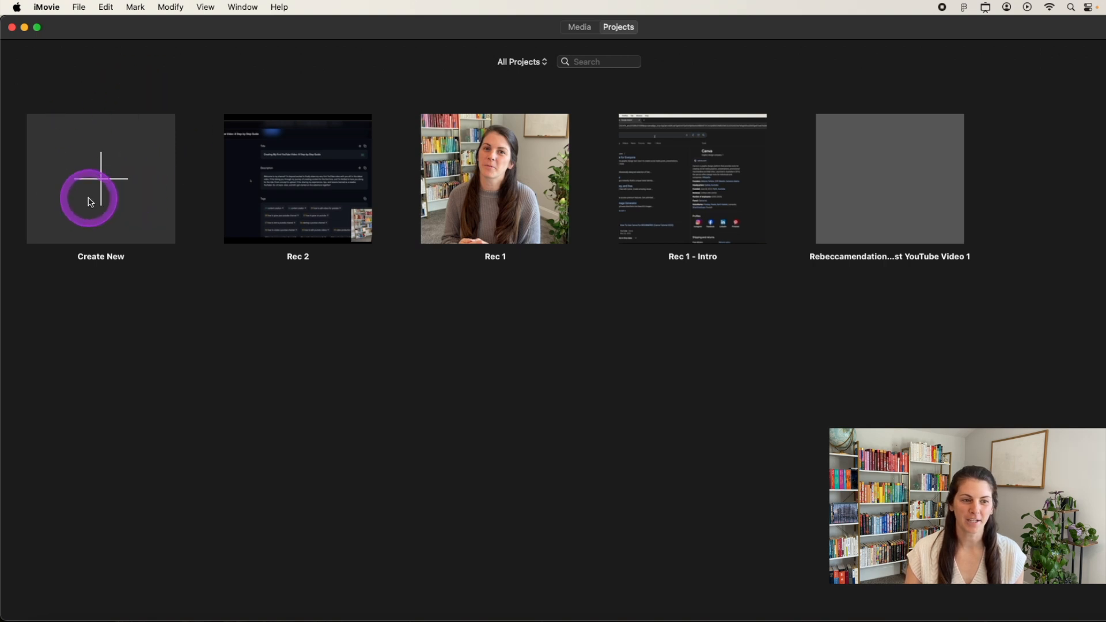
- Switch to iMovie and create a new project of the Movie type
left_click(90, 202)
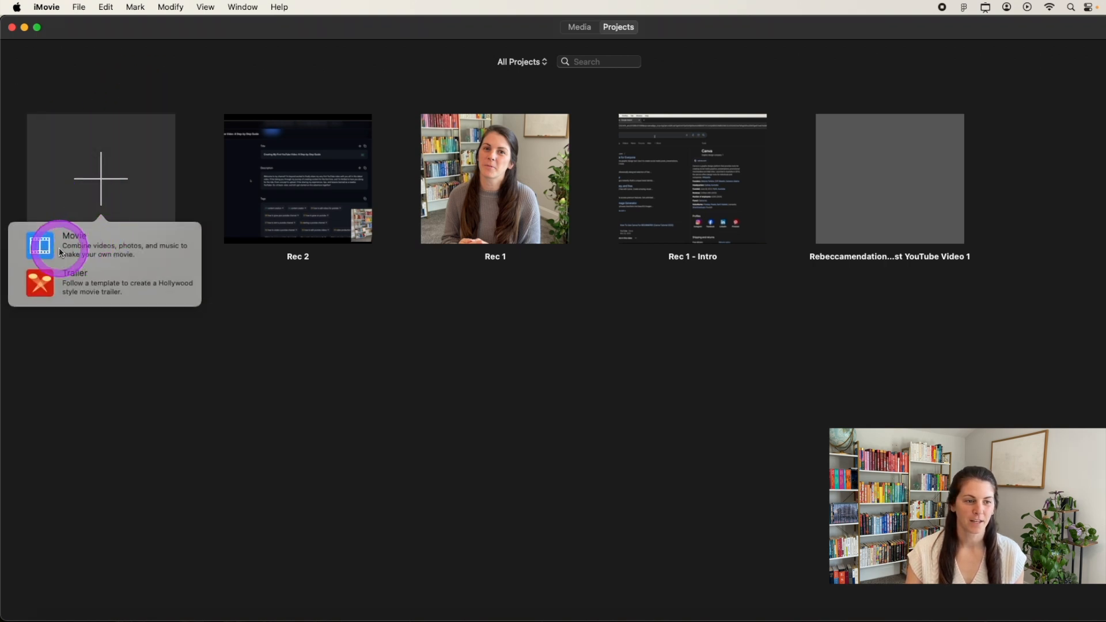
left_click(80, 248)
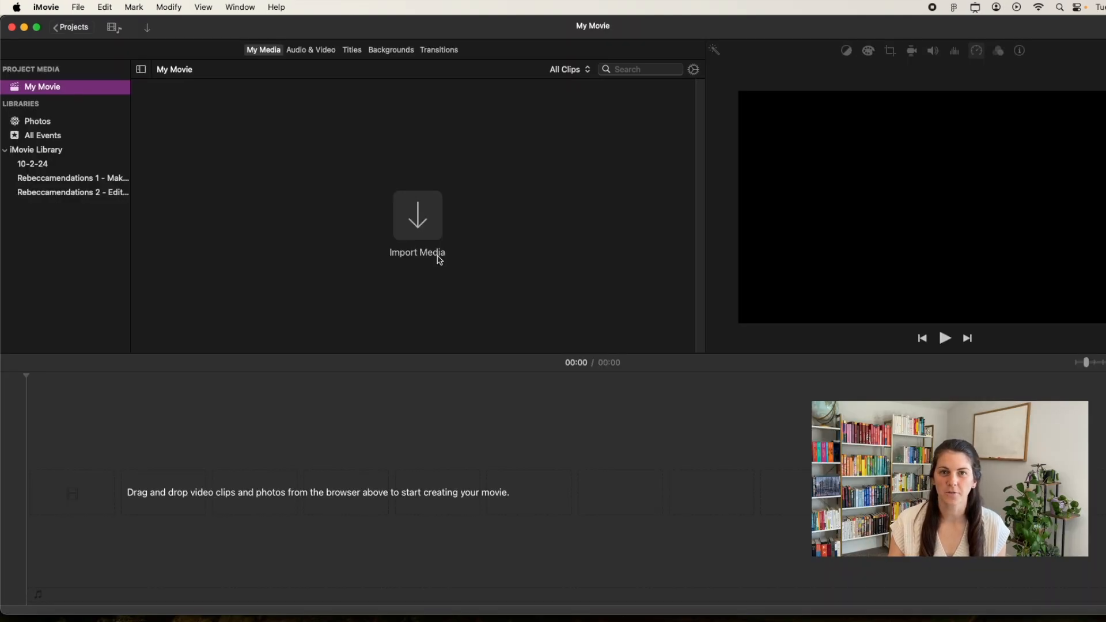
- Browse the home folder in the media import window, check the footage files in Finder, and close the import window
left_click(424, 226)
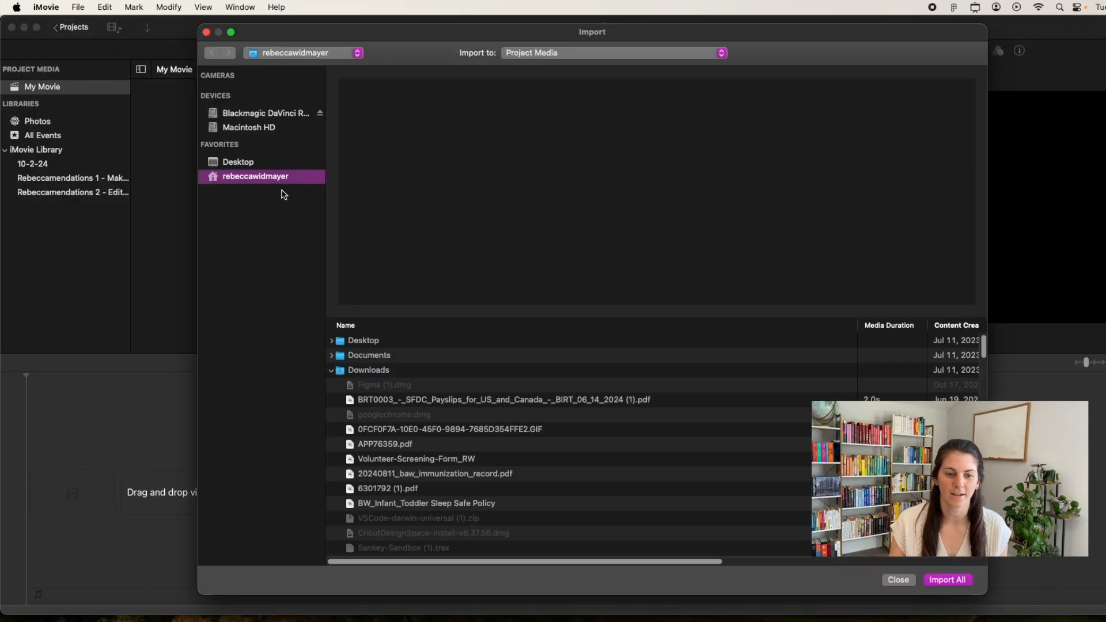
left_click(333, 372)
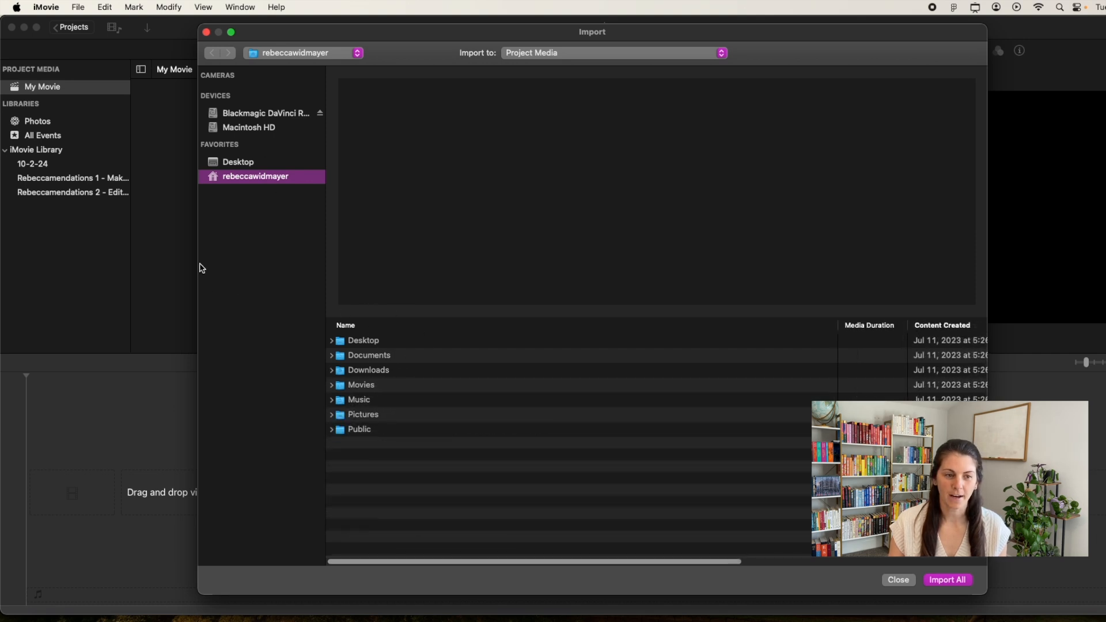
left_click(47, 617)
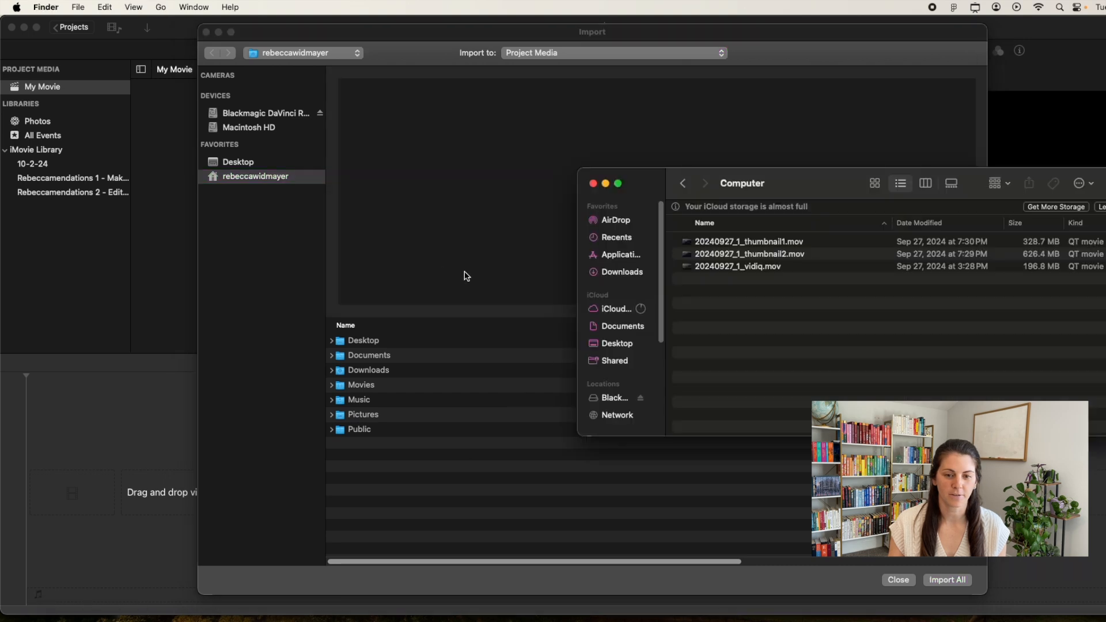
left_click_drag(234, 199, 167, 172)
left_click(207, 32)
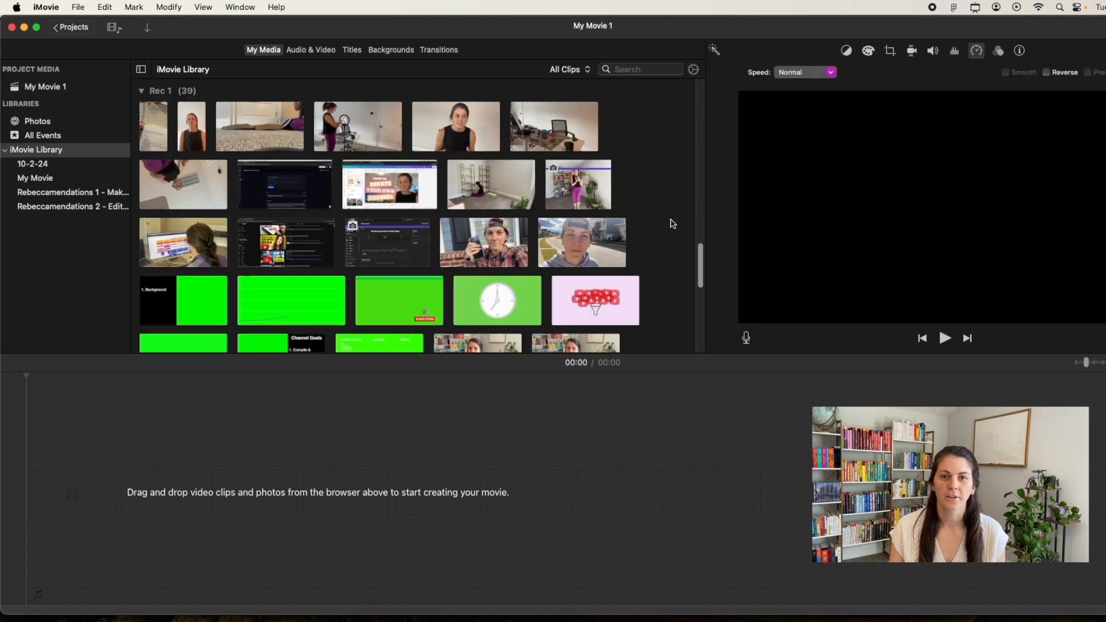
- Find the 7.1-minute talking-head clip in the Rec 1 event, preview it, and add it to the empty timeline
scroll(666, 207, "down", 5)
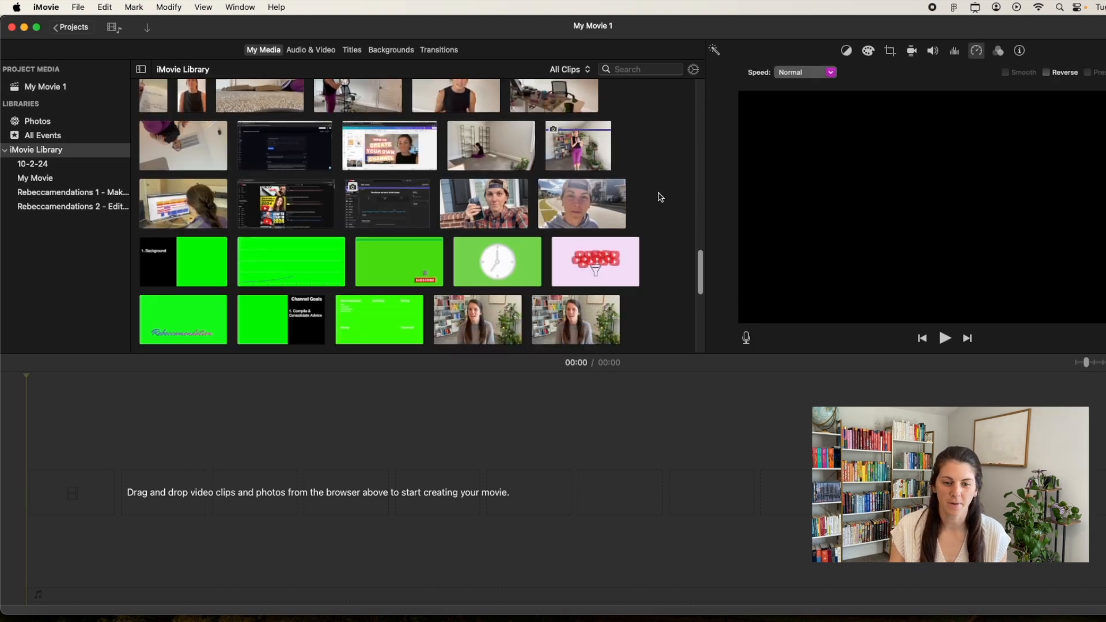
scroll(661, 198, "down", 5)
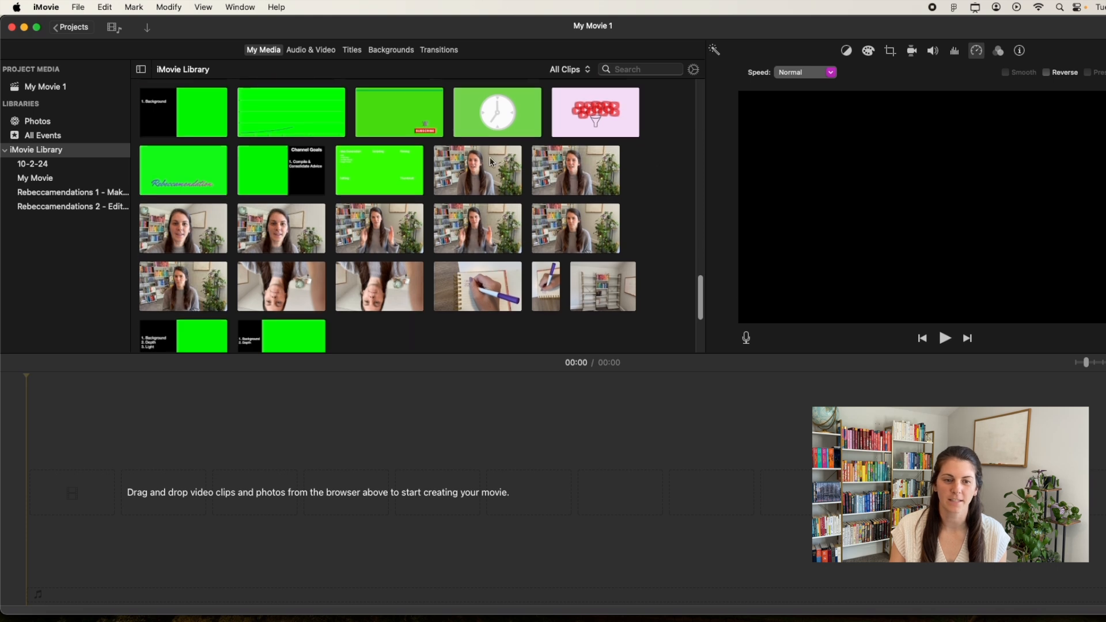
scroll(352, 275, "up", 1)
scroll(441, 243, "up", 6)
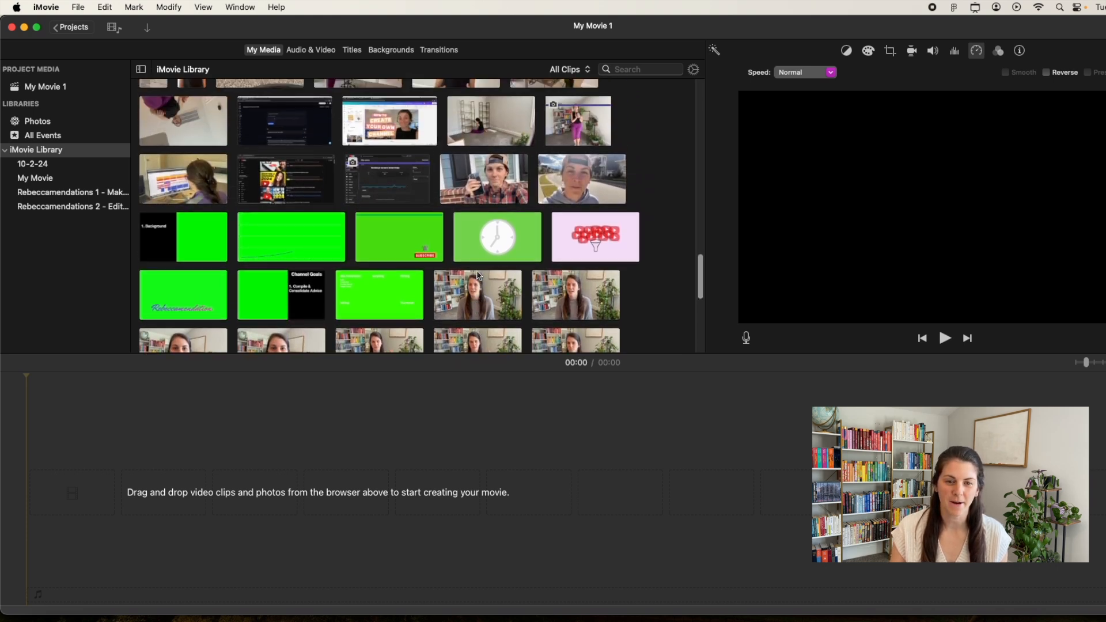
scroll(478, 276, "up", 5)
scroll(478, 277, "down", 3)
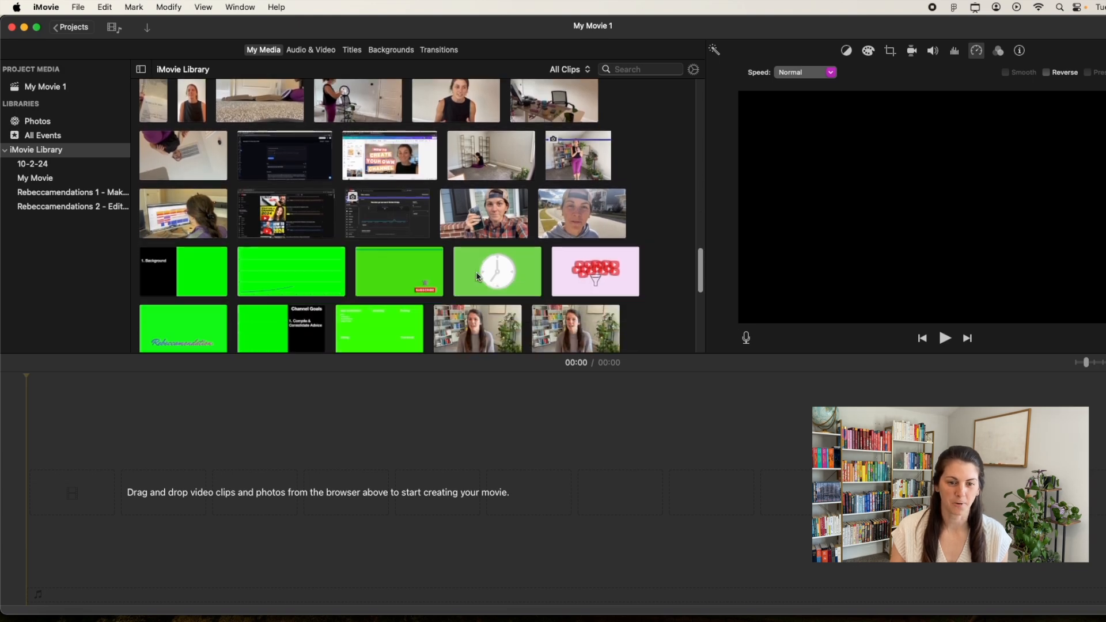
scroll(475, 272, "down", 7)
left_click(445, 208)
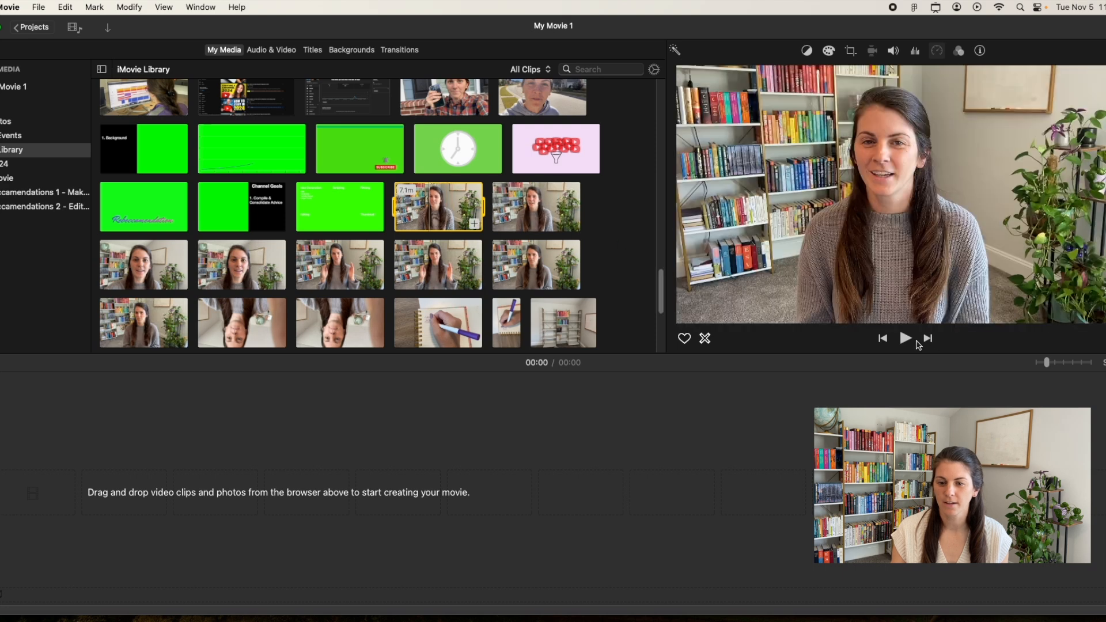
left_click(907, 340)
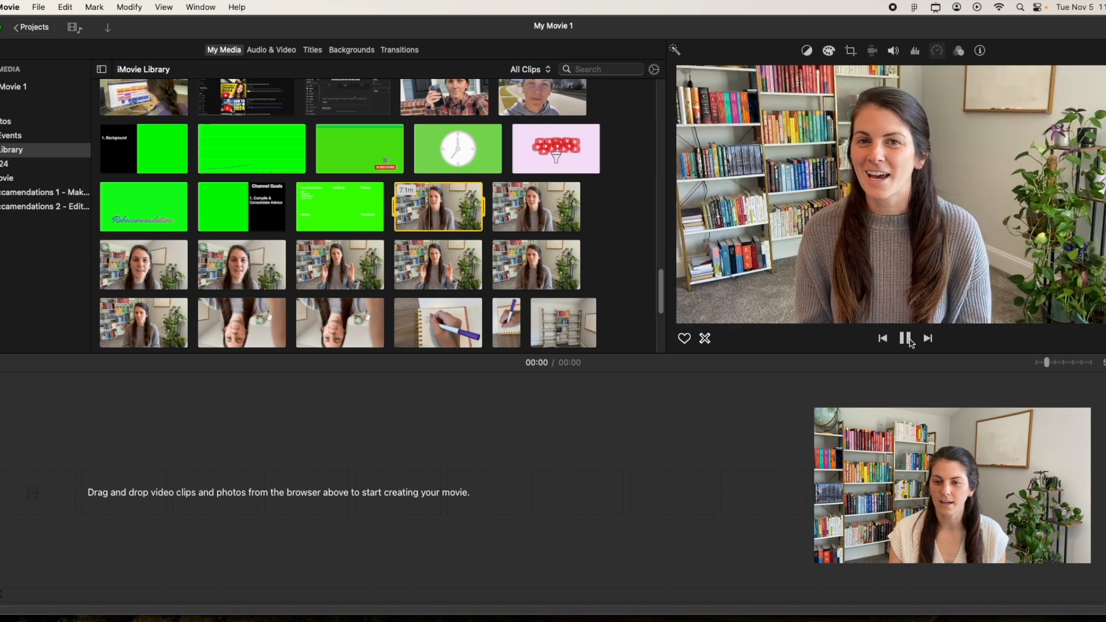
left_click(908, 339)
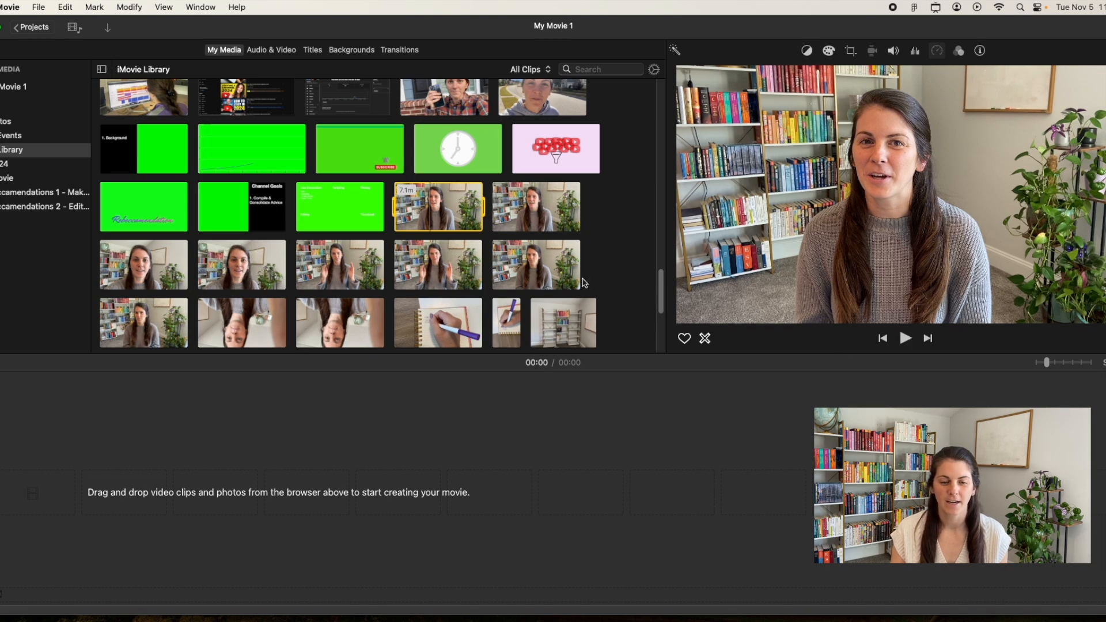
left_click_drag(443, 209, 103, 508)
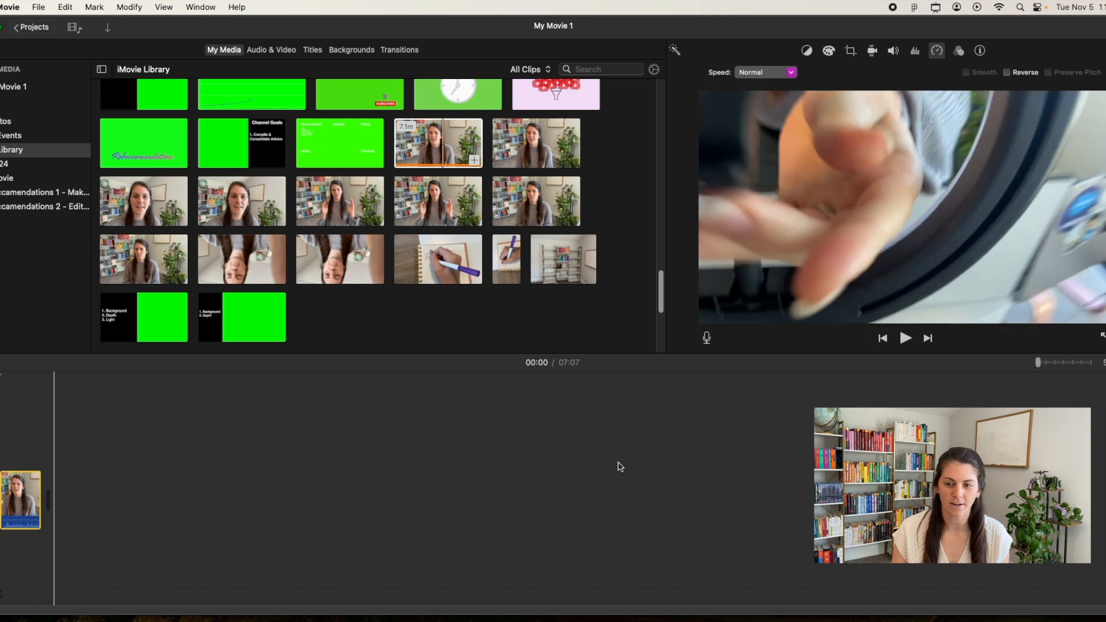
- Split the talking-head clip at about 0:47, delete the section before the cut, and play the new opening
left_click_drag(1043, 368, 1063, 372)
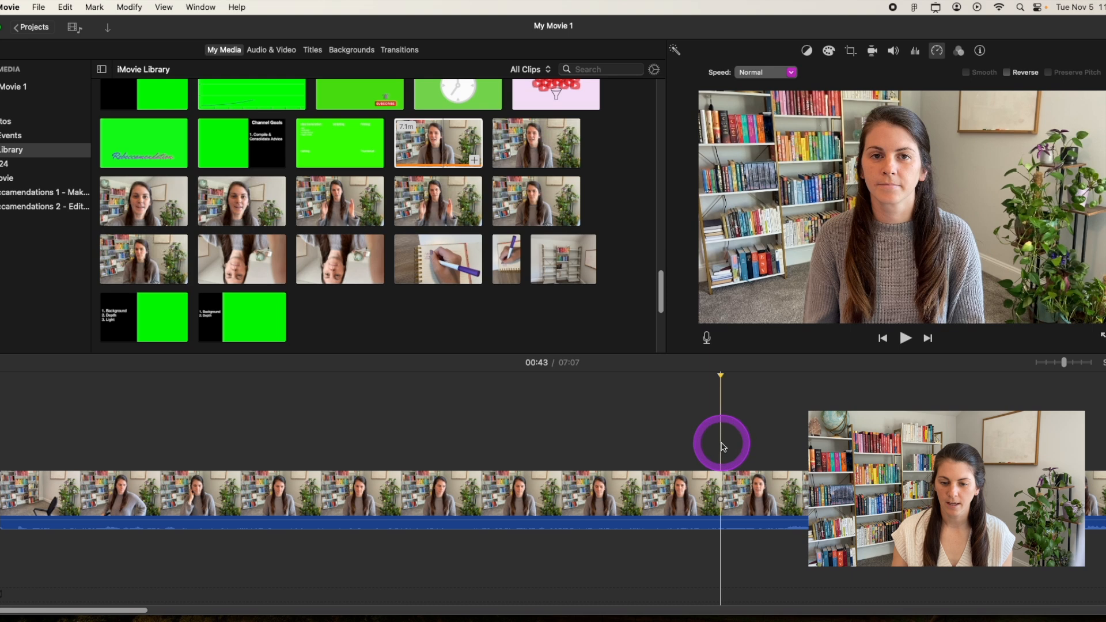
key("space")
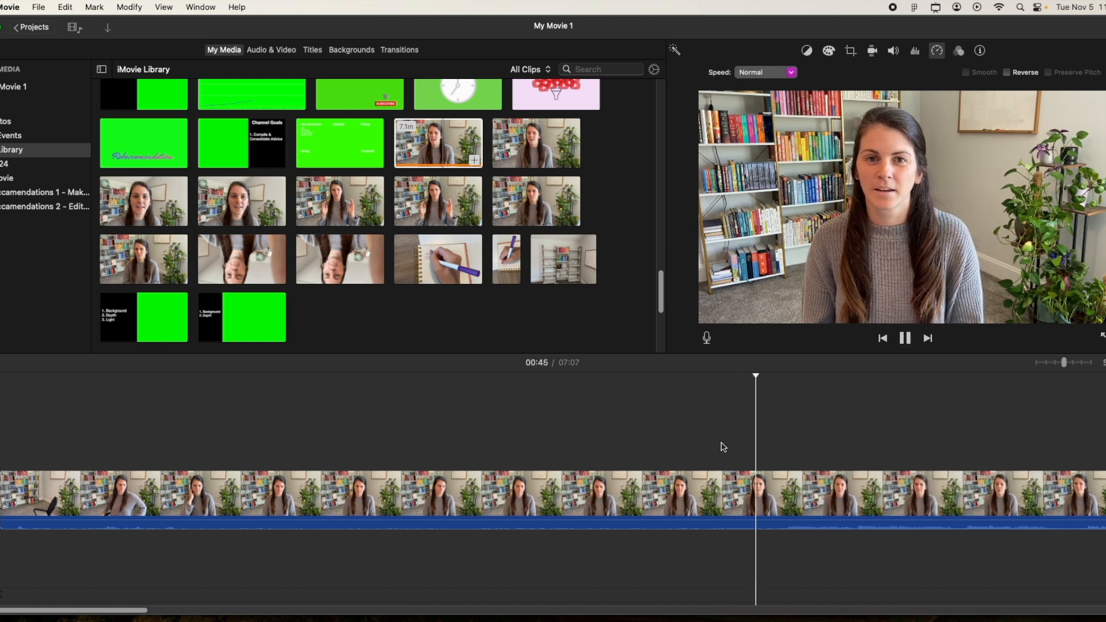
key("space")
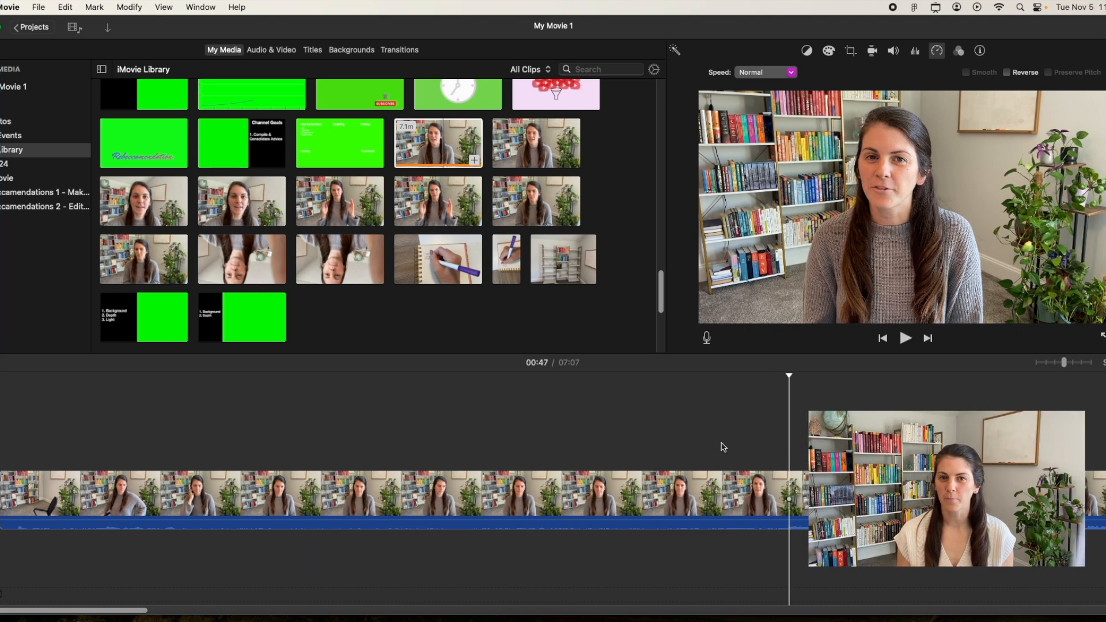
key("super+b")
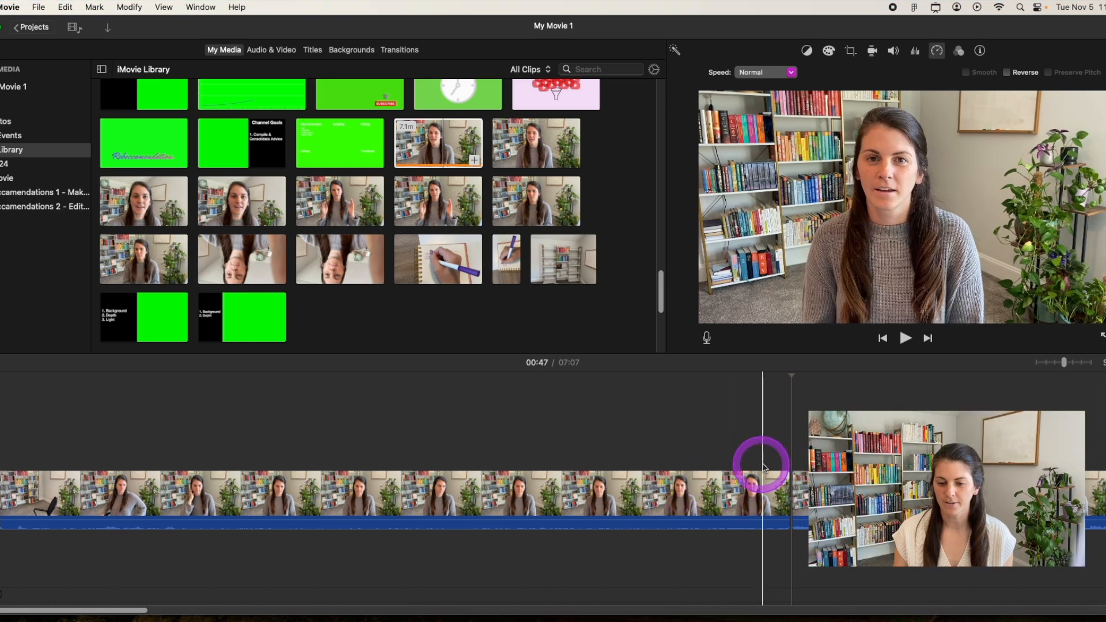
left_click(736, 496)
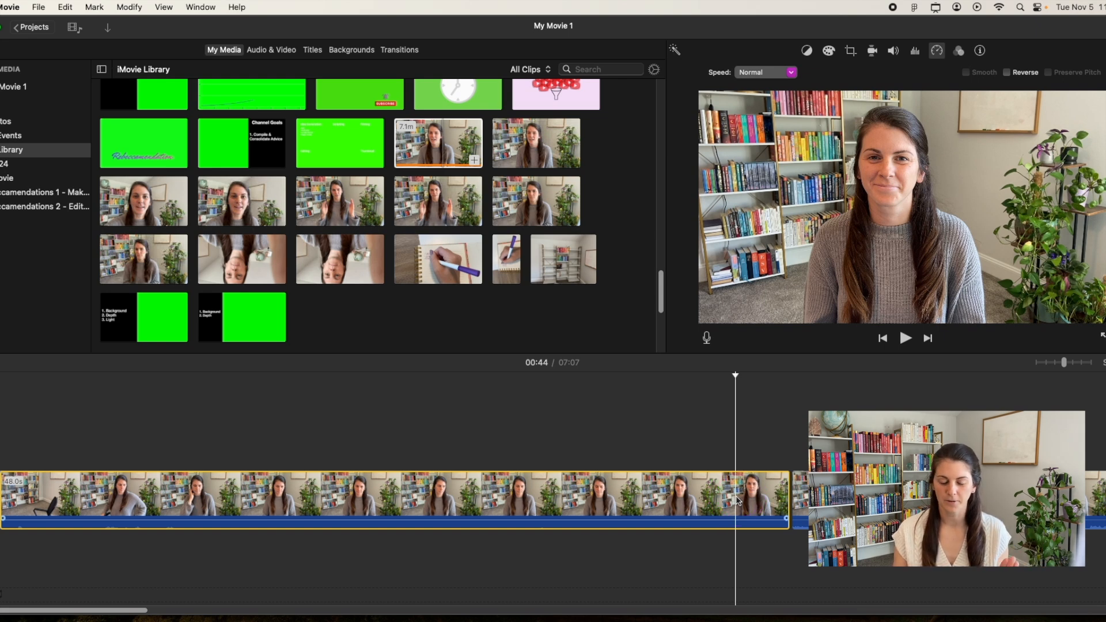
key("BackSpace")
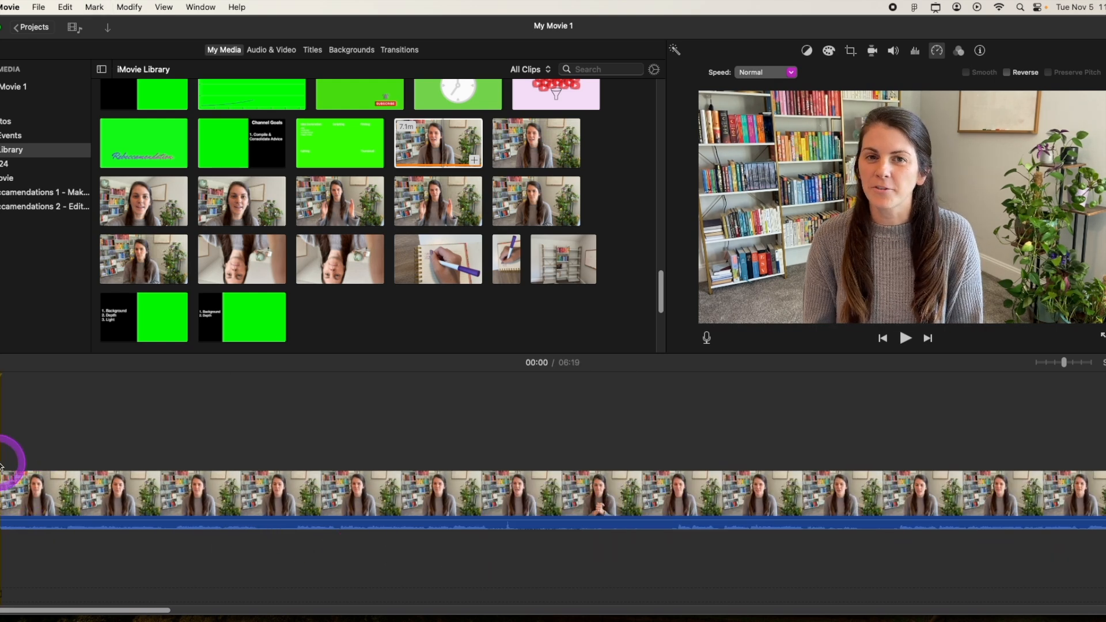
key("space")
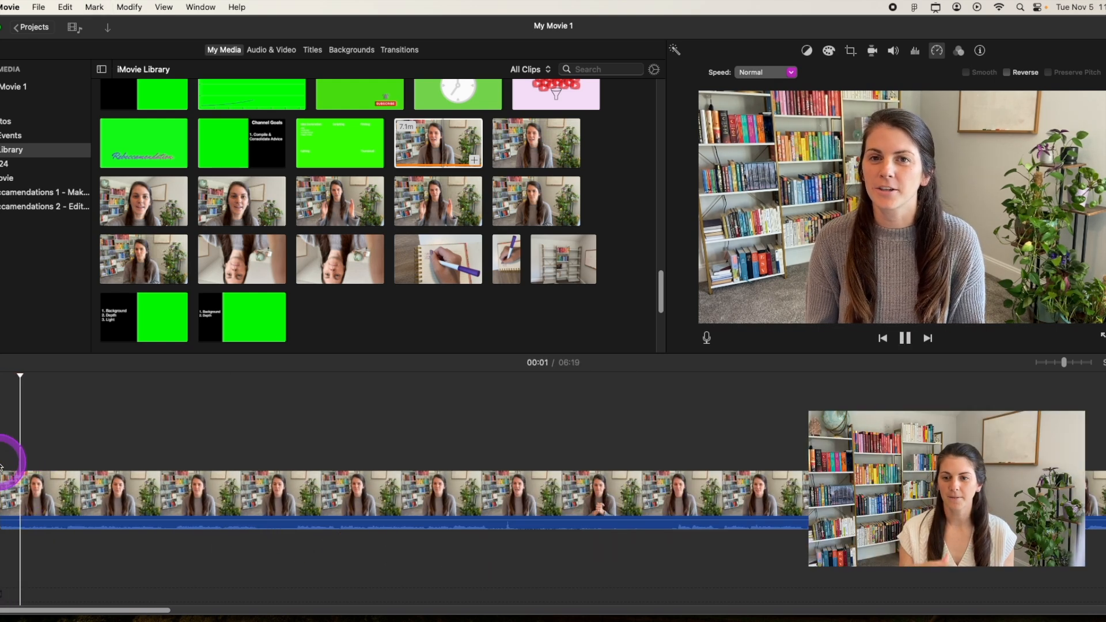
key("space")
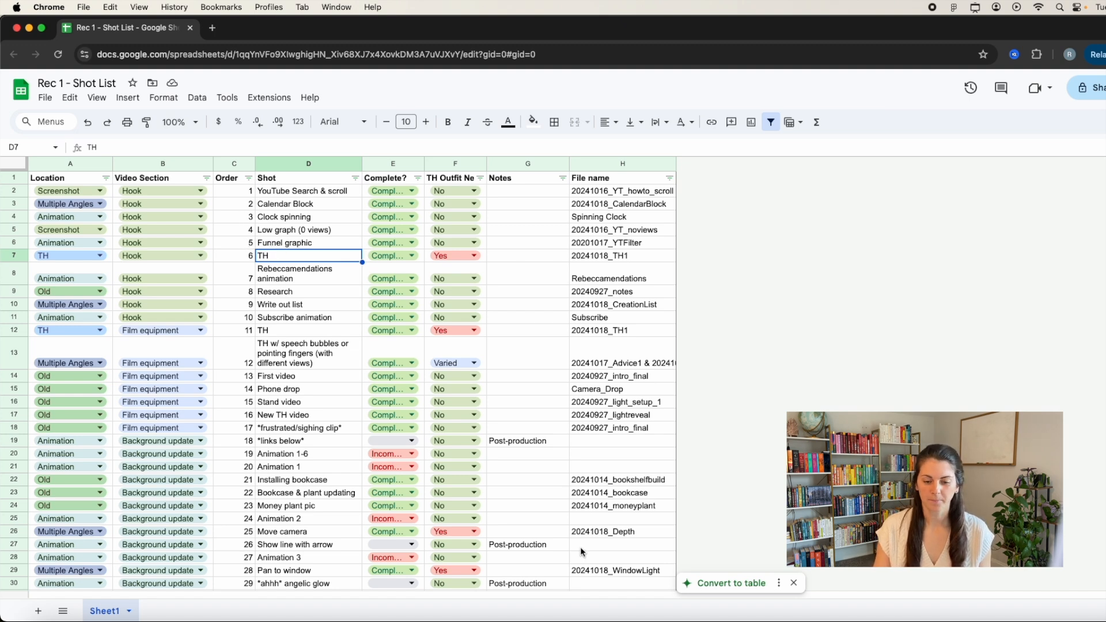
- Return to iMovie from the shot list and overlay the full YouTube search clip above the start of the talking-head footage
left_click(643, 616)
left_click(326, 334)
left_click_drag(288, 363, 40, 442)
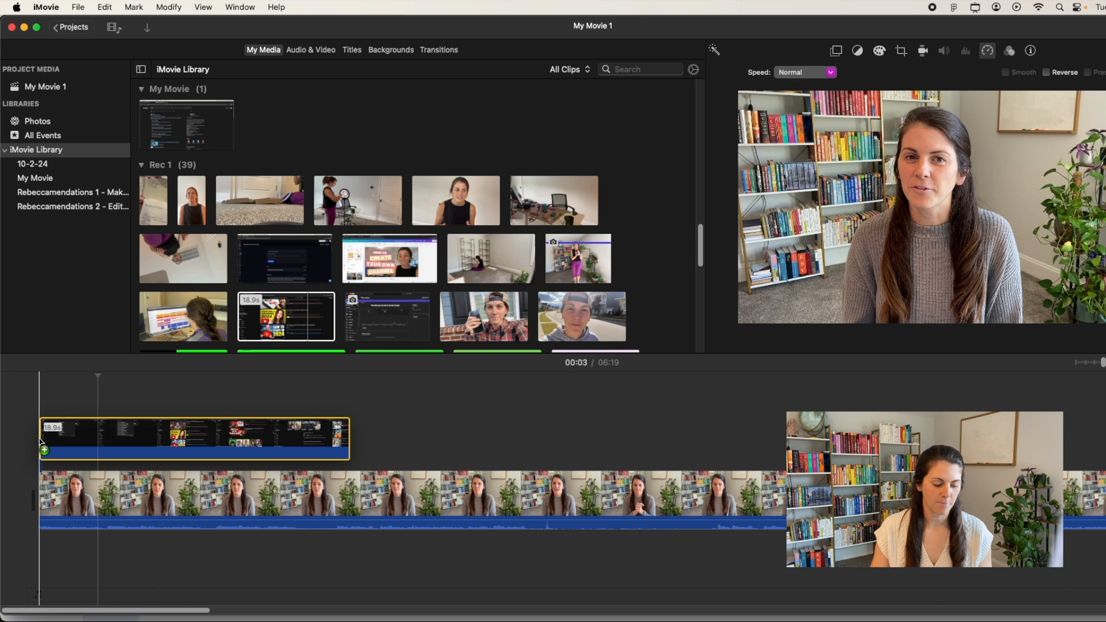
left_click_drag(43, 440, 42, 445)
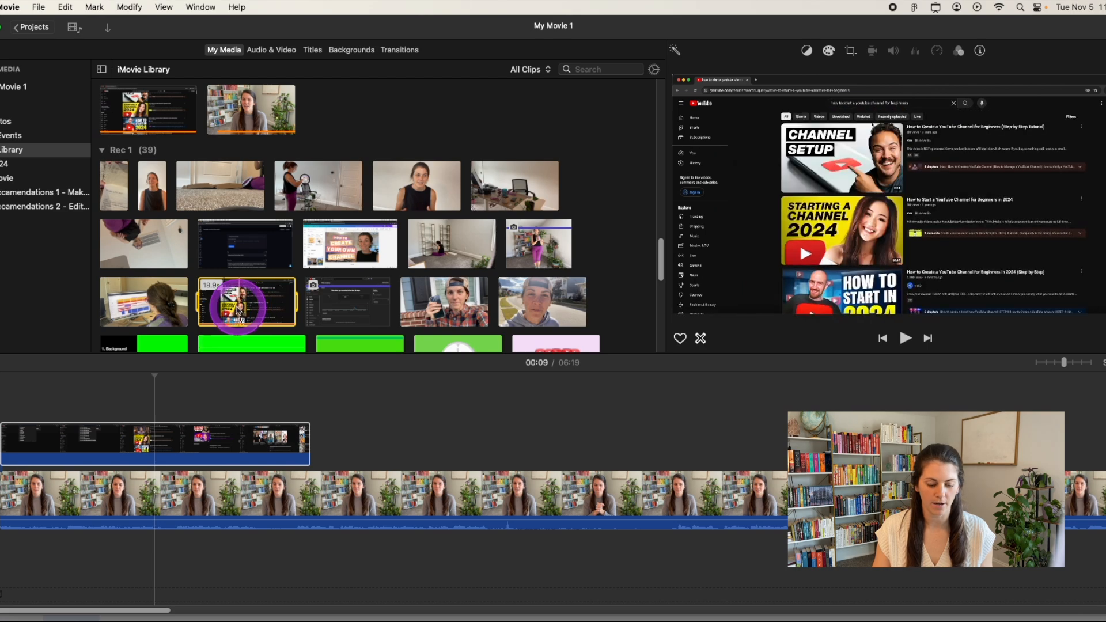
- Mark a range of about 8.2 s in the YouTube search library clip and place it above the start of the talking-head footage
key("i")
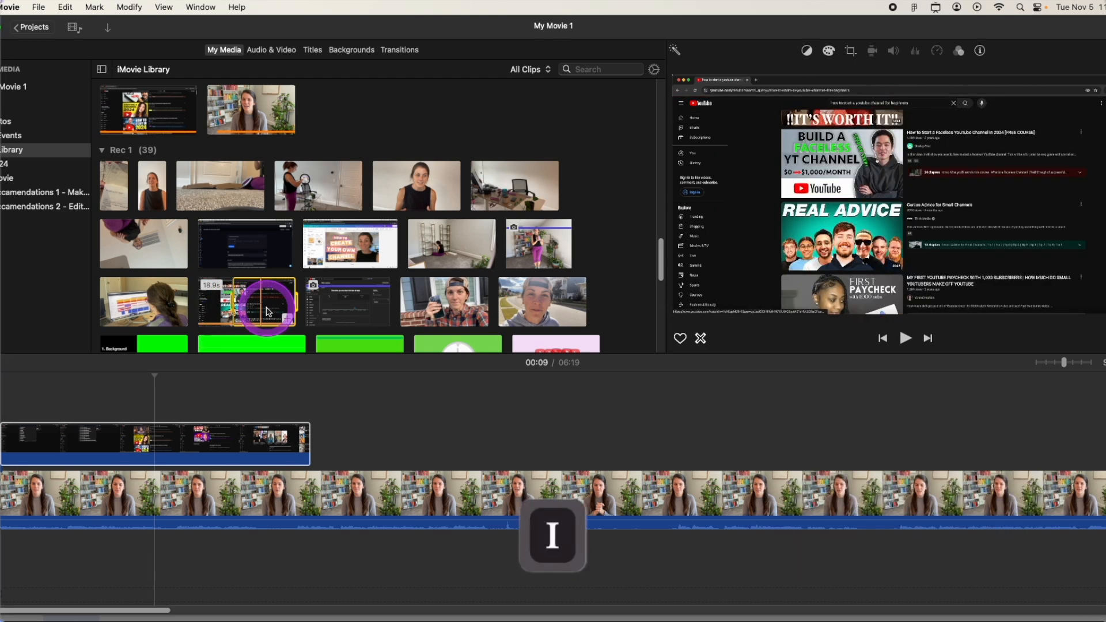
key("o")
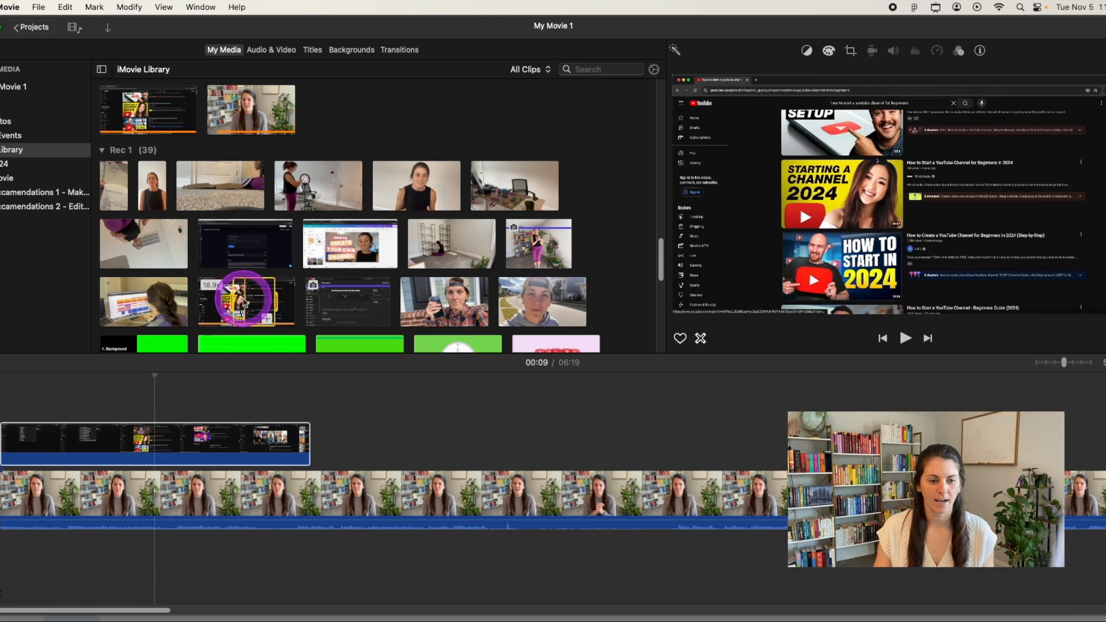
left_click_drag(255, 304, 75, 443)
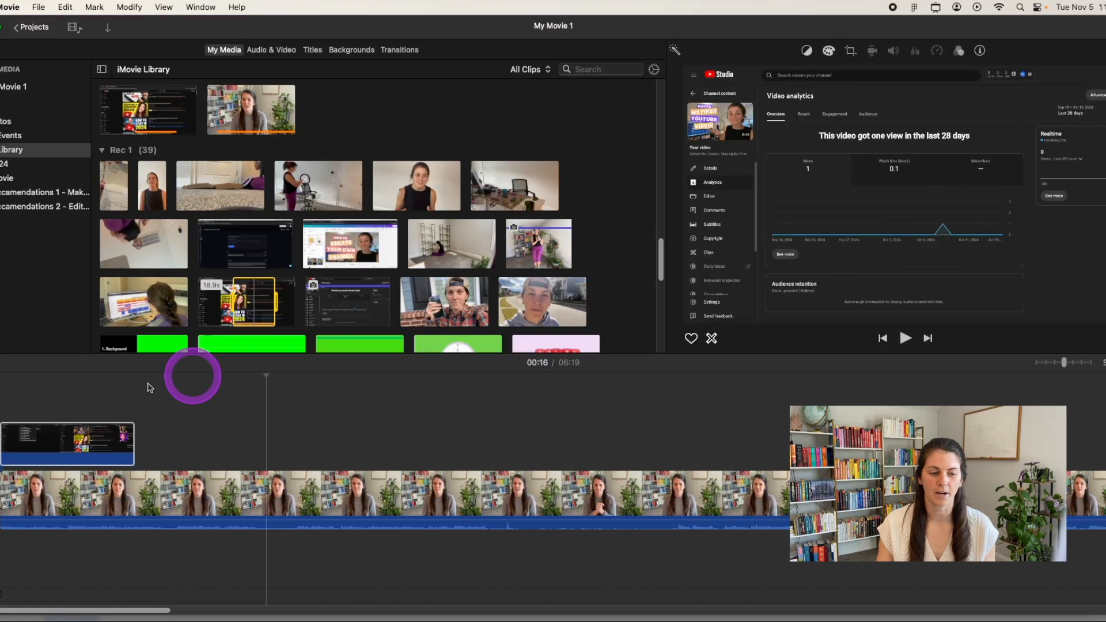
- Extend the end of the overlaid YouTube search clip to a length of about 12.1 s
left_click(46, 428)
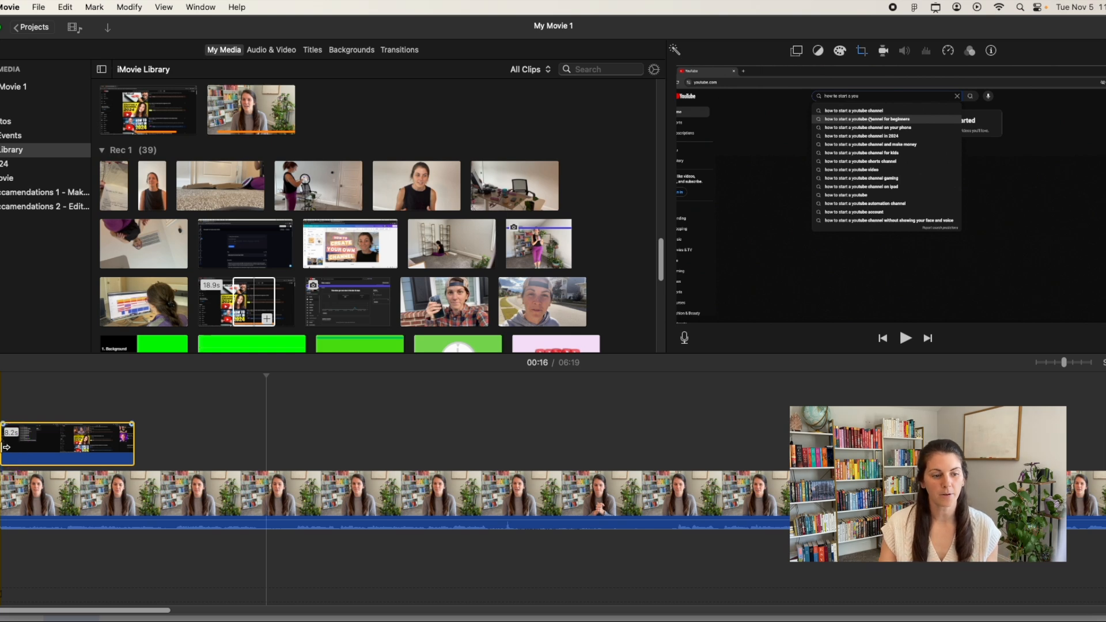
mouse_move(7, 448)
left_mouse_down()
mouse_move(50, 447)
mouse_move(1, 448)
left_mouse_up()
left_click_drag(133, 447, 221, 448)
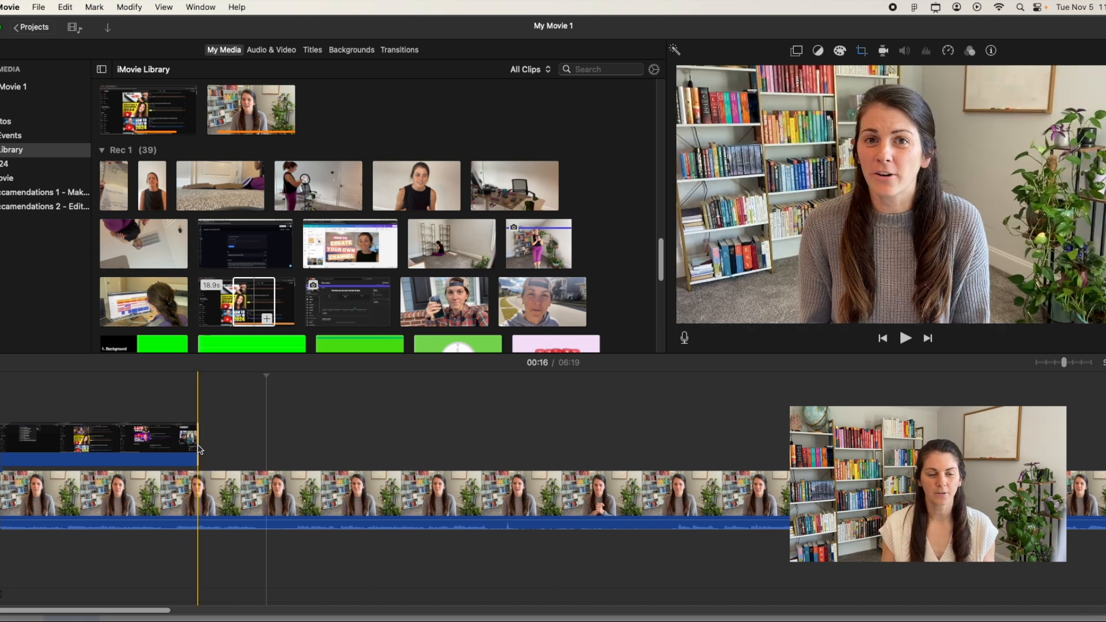
left_click(200, 450)
mouse_move(194, 446)
left_mouse_down()
mouse_move(148, 444)
mouse_move(218, 447)
mouse_move(168, 445)
mouse_move(202, 447)
left_mouse_up()
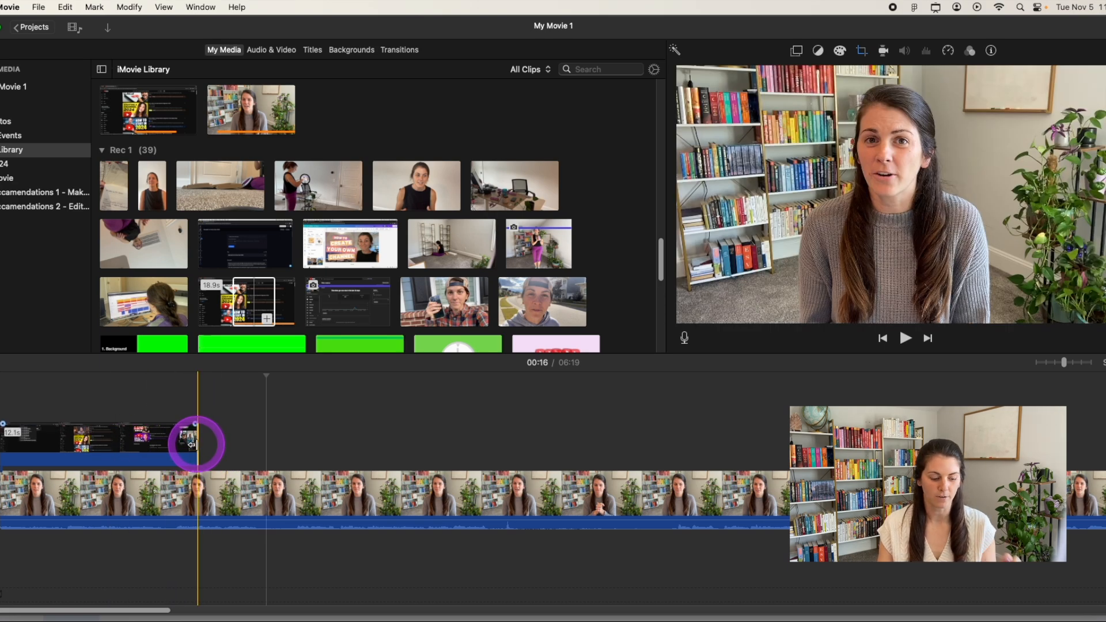
- Check the shot list, return to iMovie, and overlay the green-screen Subscribe animation above the talking-head footage at about 0:16
left_click(82, 621)
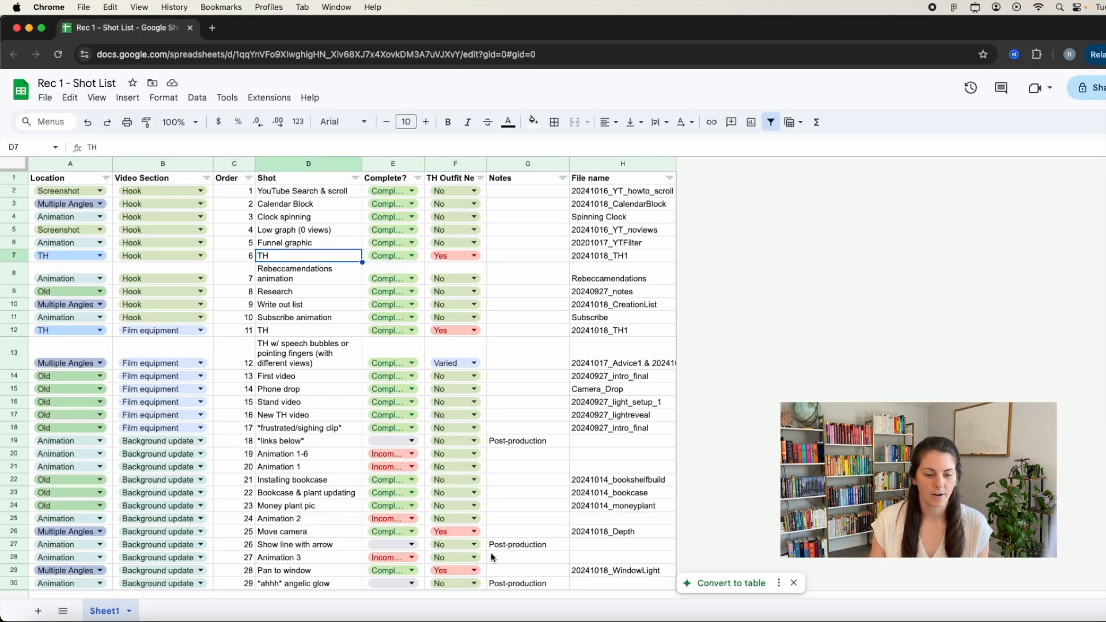
left_click(643, 619)
scroll(358, 284, "down", 3)
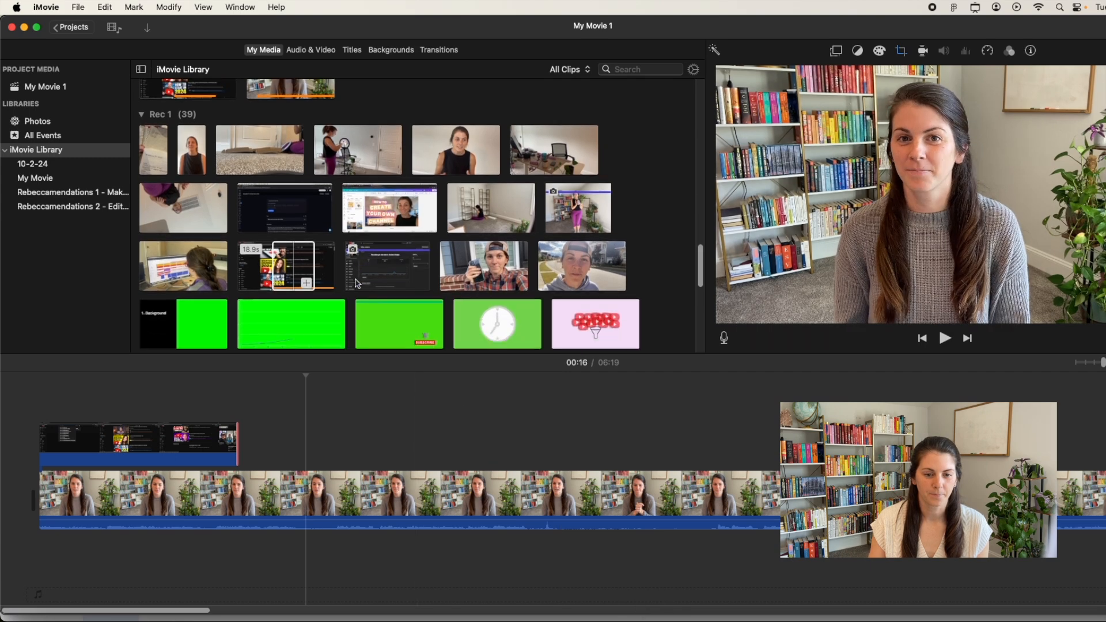
left_click_drag(400, 313, 310, 441)
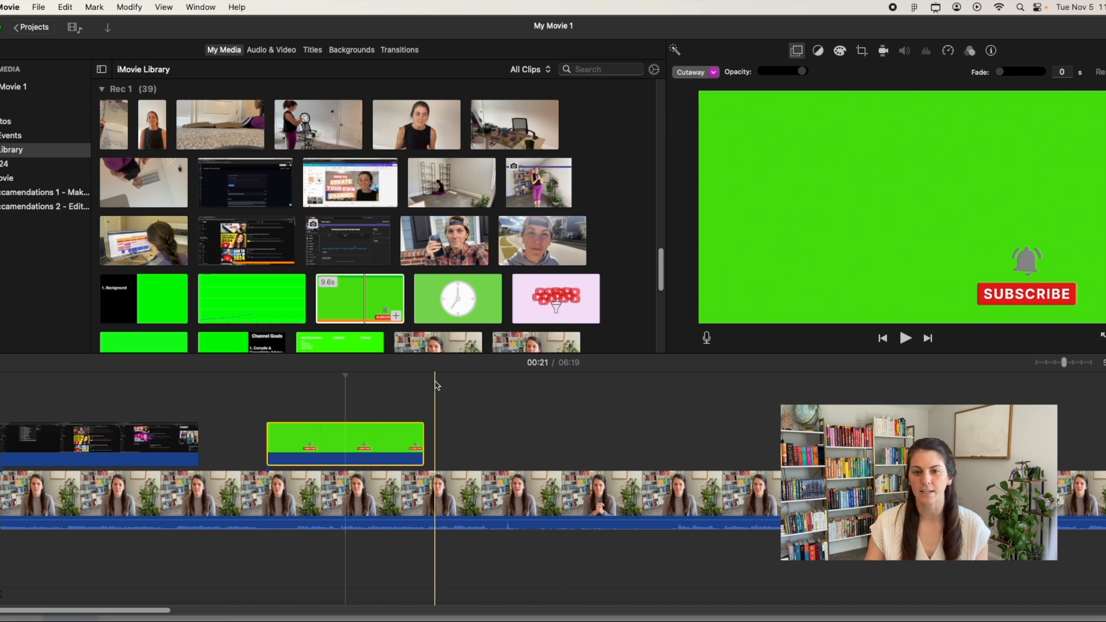
- Set the overlaid Subscribe animation to Green/Blue Screen so that its green background is removed
left_click(713, 72)
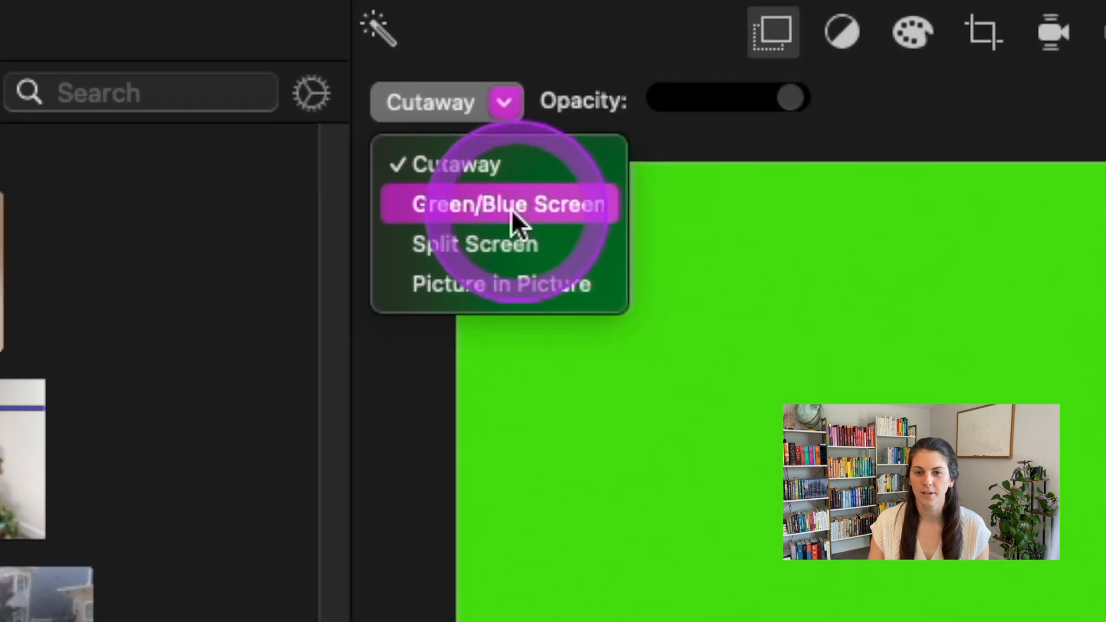
left_click(599, 153)
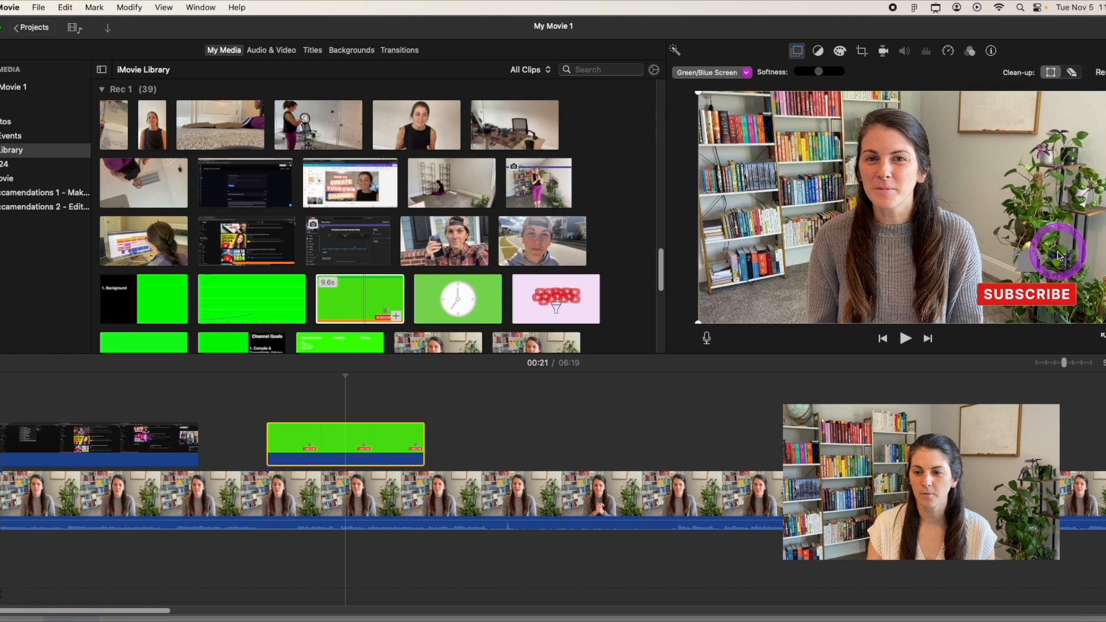
- Overlay the shelf-assembly clip at about 0:28 as Picture in Picture, move the inset near the frame's upper-right corner, and play it back
scroll(424, 315, "down", 2)
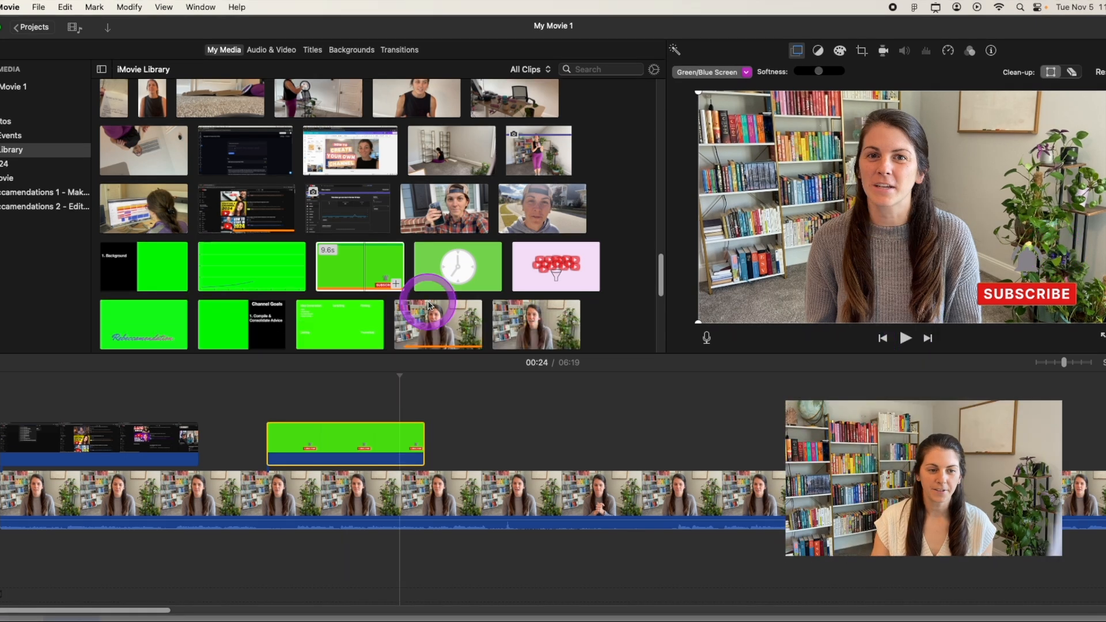
scroll(429, 305, "up", 1)
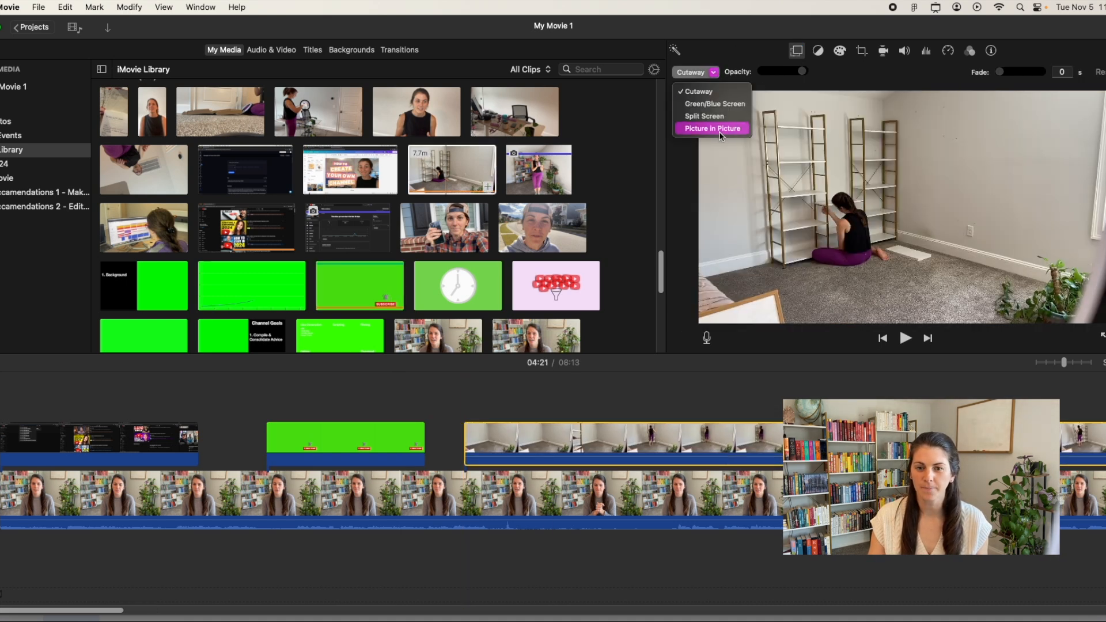
left_click(717, 132)
left_click_drag(1049, 177, 1031, 153)
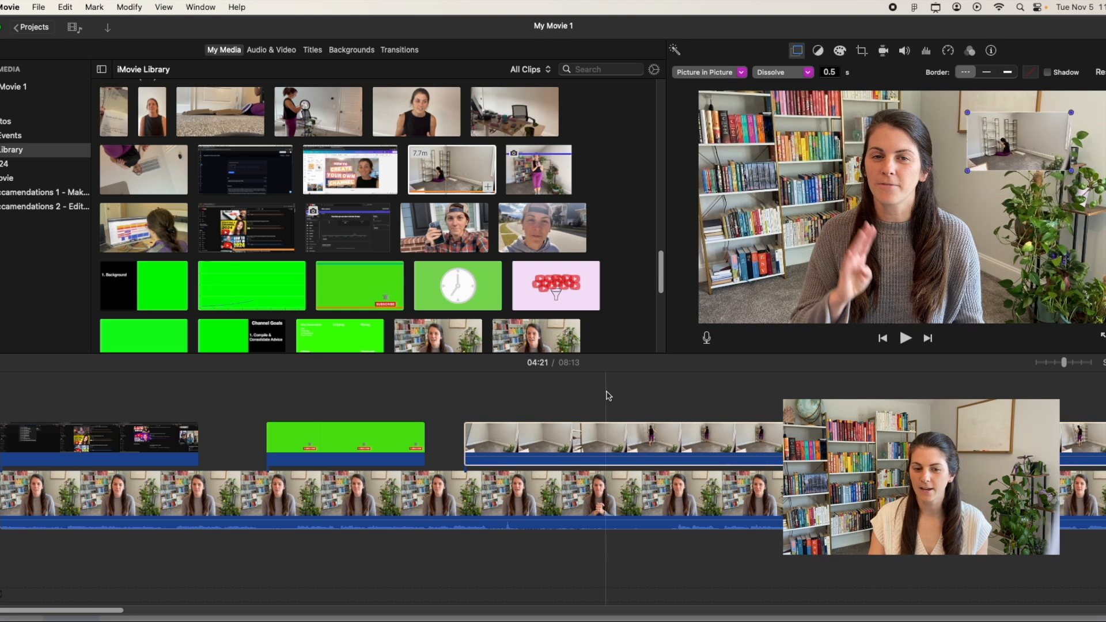
left_click(455, 403)
key("space")
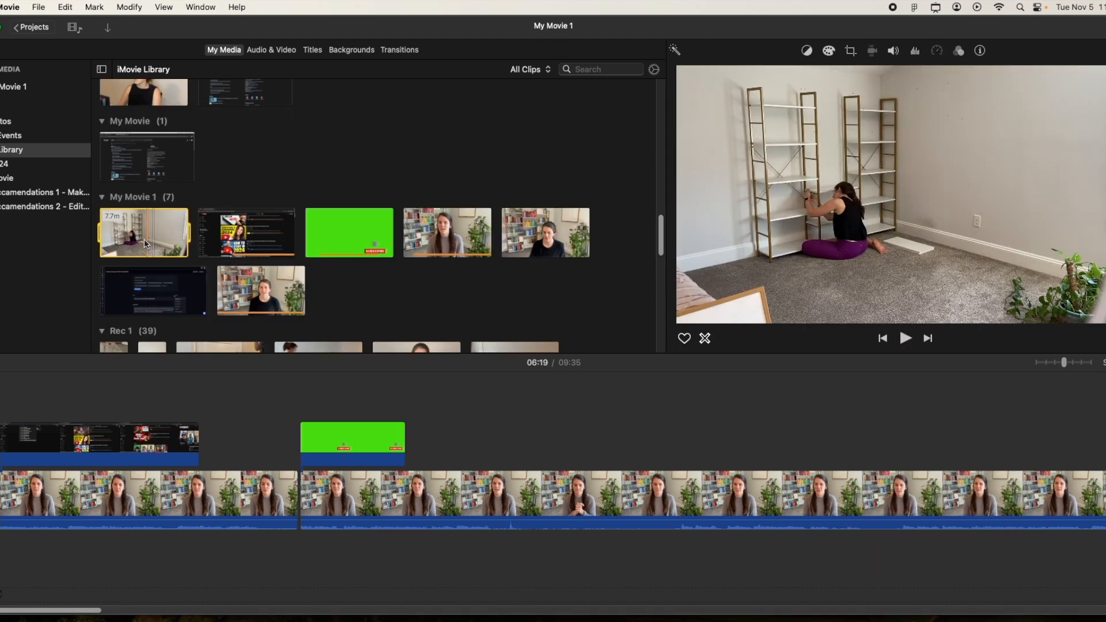
- Place the full shelf-assembly clip above the talking-head footage after the Subscribe animation and set its speed to Fast, 20x
left_click_drag(144, 240, 523, 448)
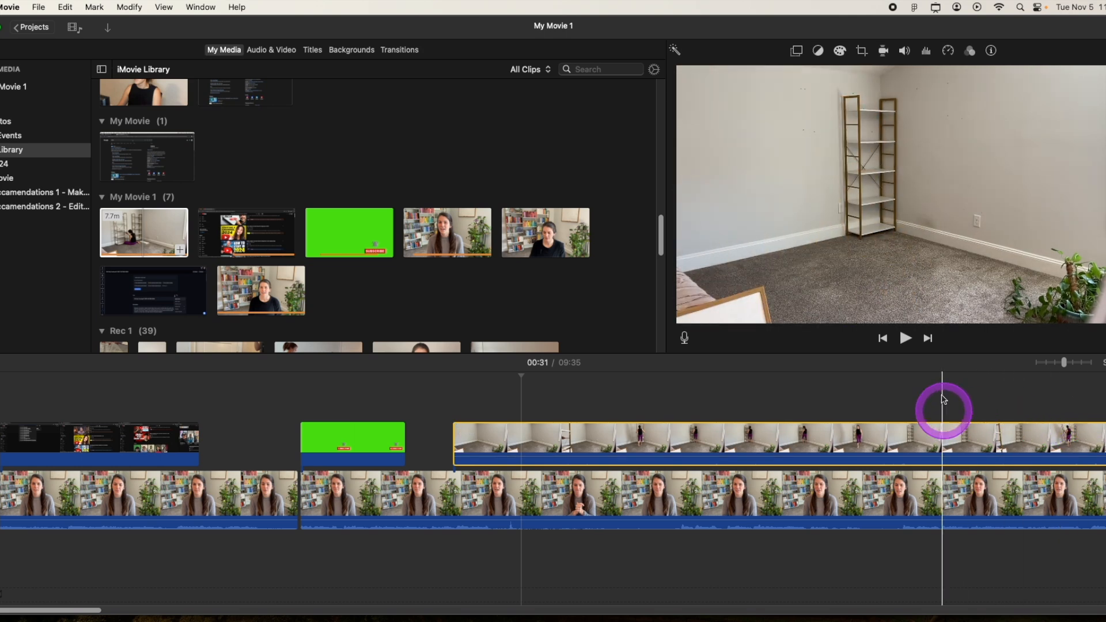
left_click(948, 51)
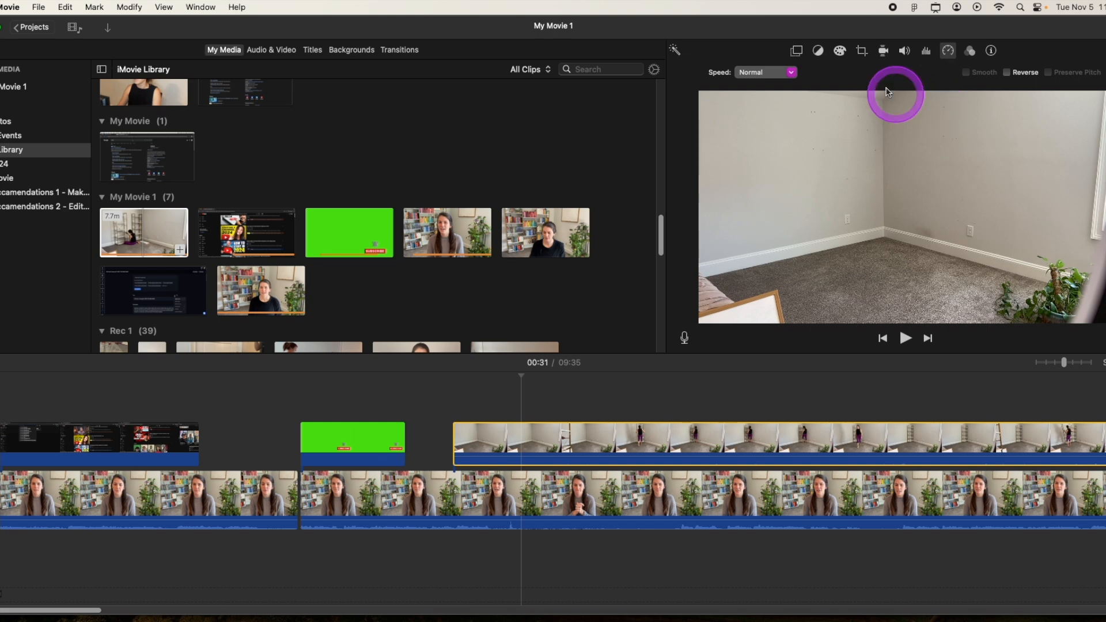
left_click(784, 73)
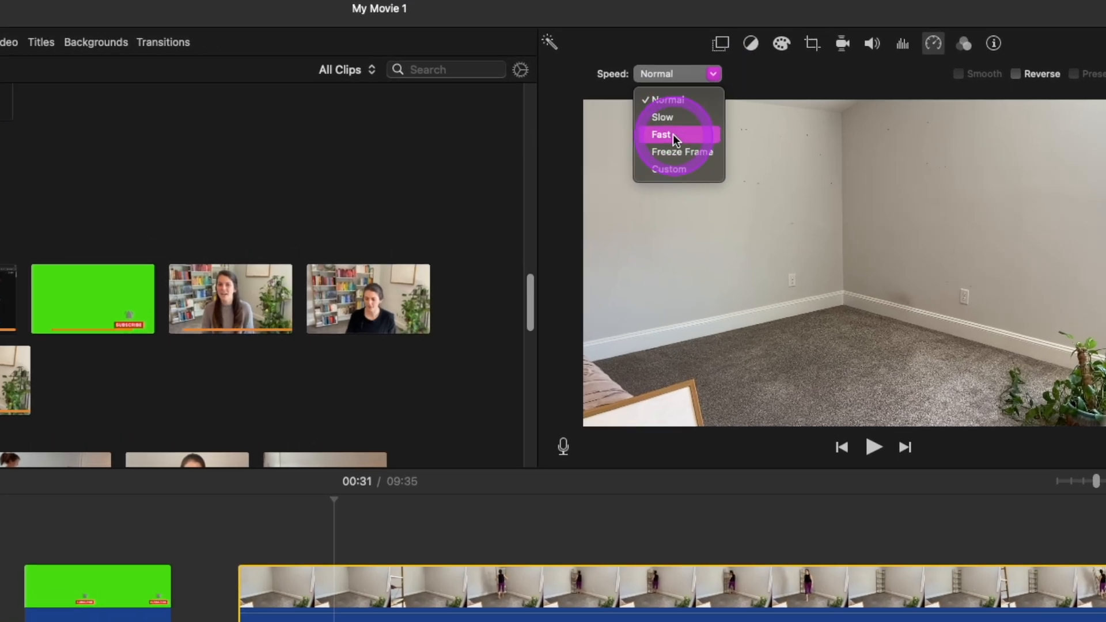
left_click(699, 126)
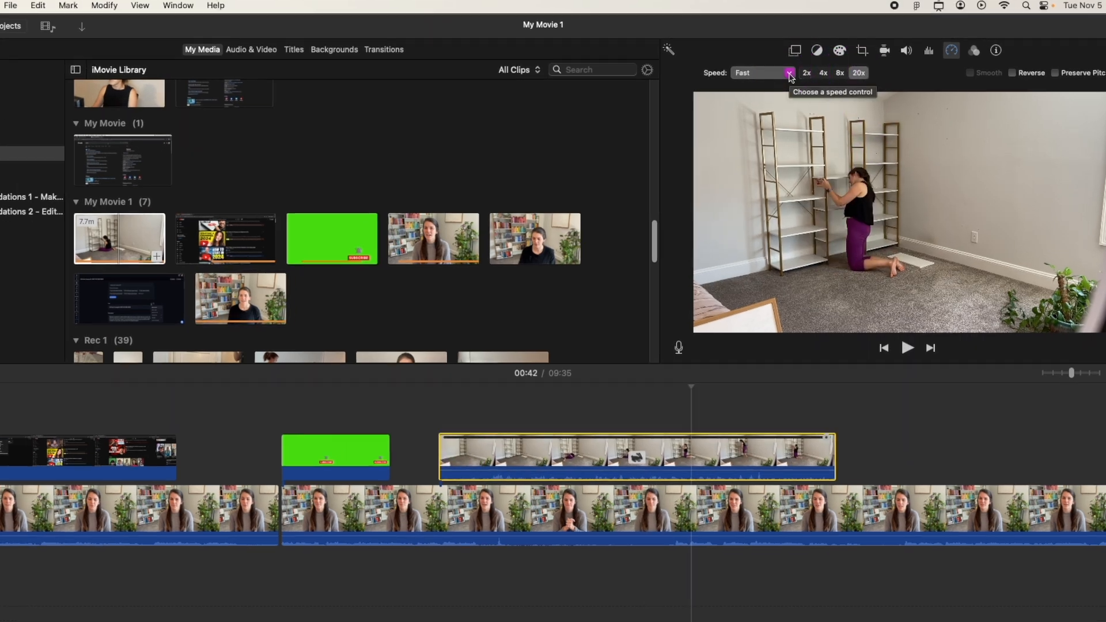
- Change the shelf-assembly clip's speed setting to Custom and enter 40 as the percentage
left_click(791, 72)
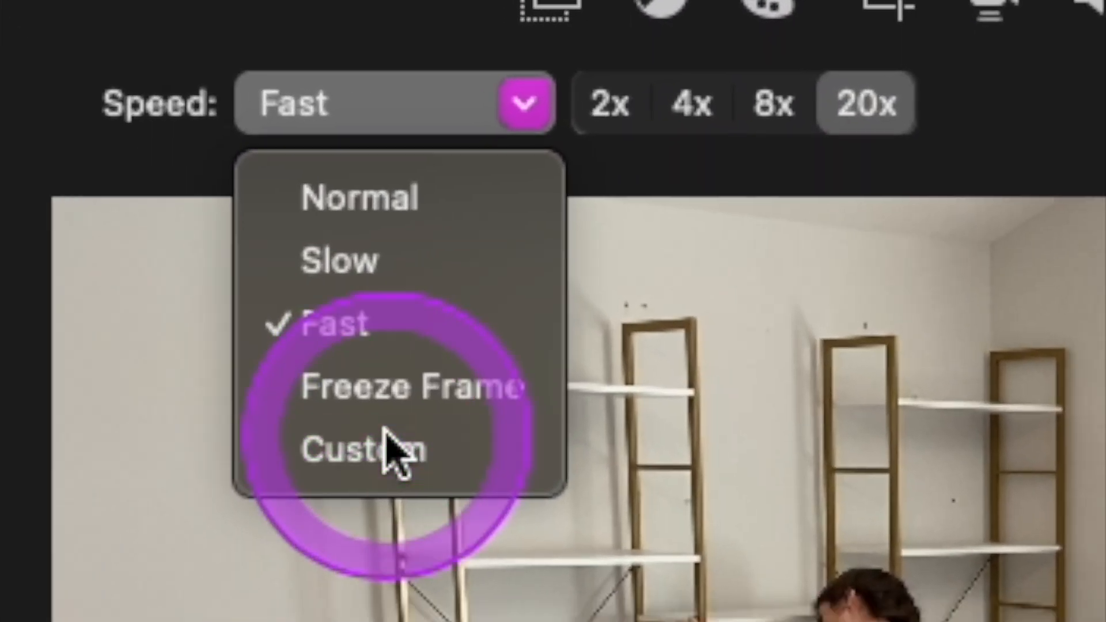
left_click(597, 307)
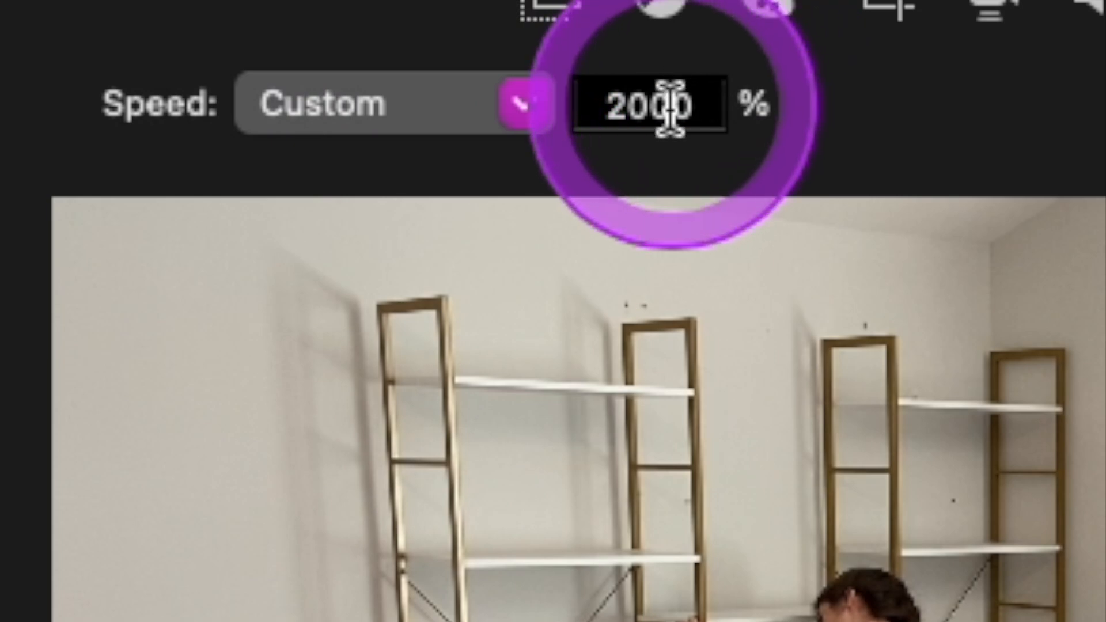
left_click(641, 114)
double_click(608, 117)
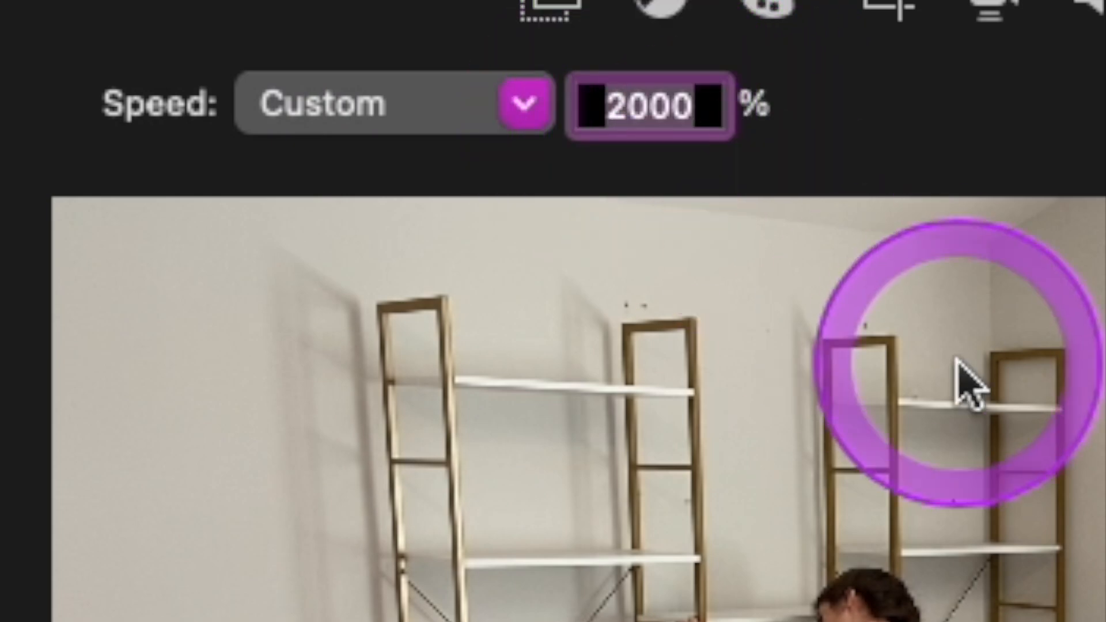
type("40")
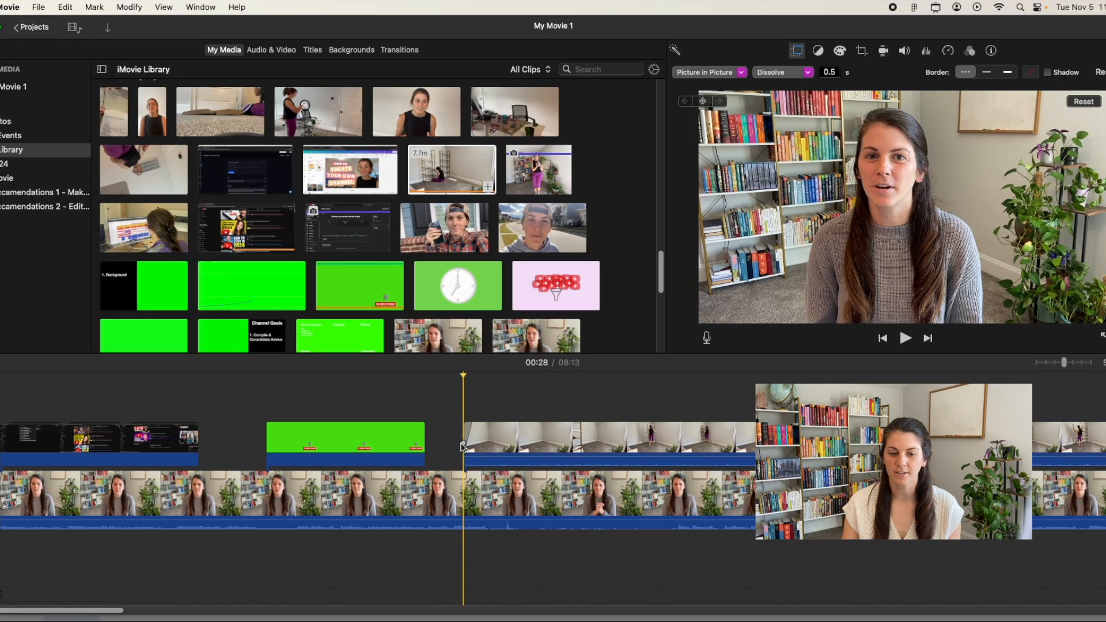
- Play the start of the picture-in-picture overlay and trim both ends of the Subscribe animation to a length of about 6.6 s
key("space")
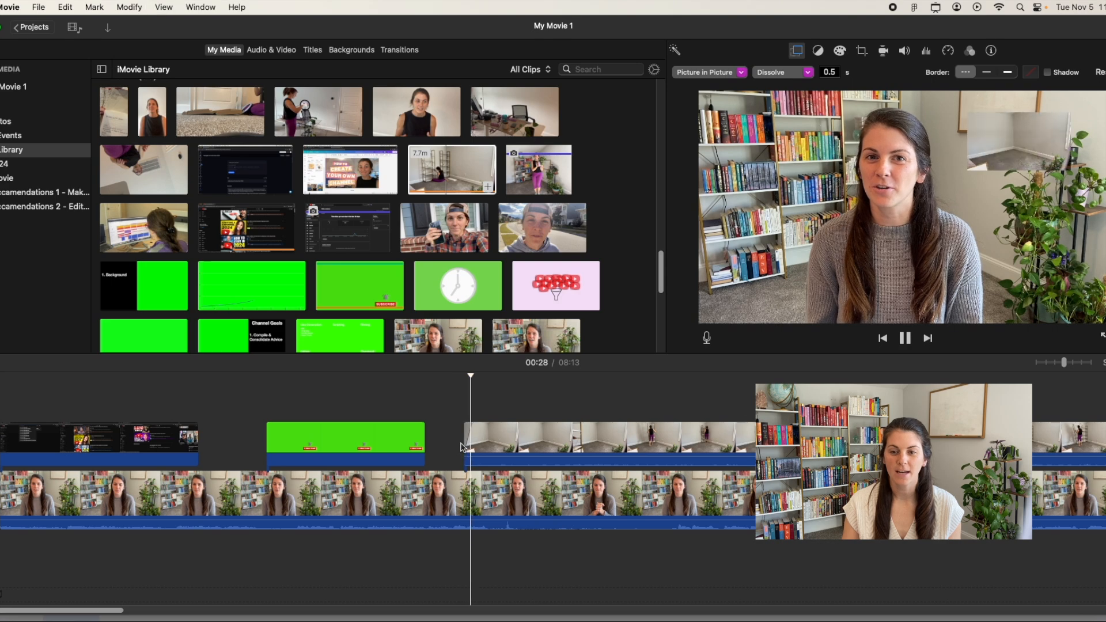
key("space")
left_click_drag(272, 439, 294, 440)
left_click_drag(424, 440, 398, 441)
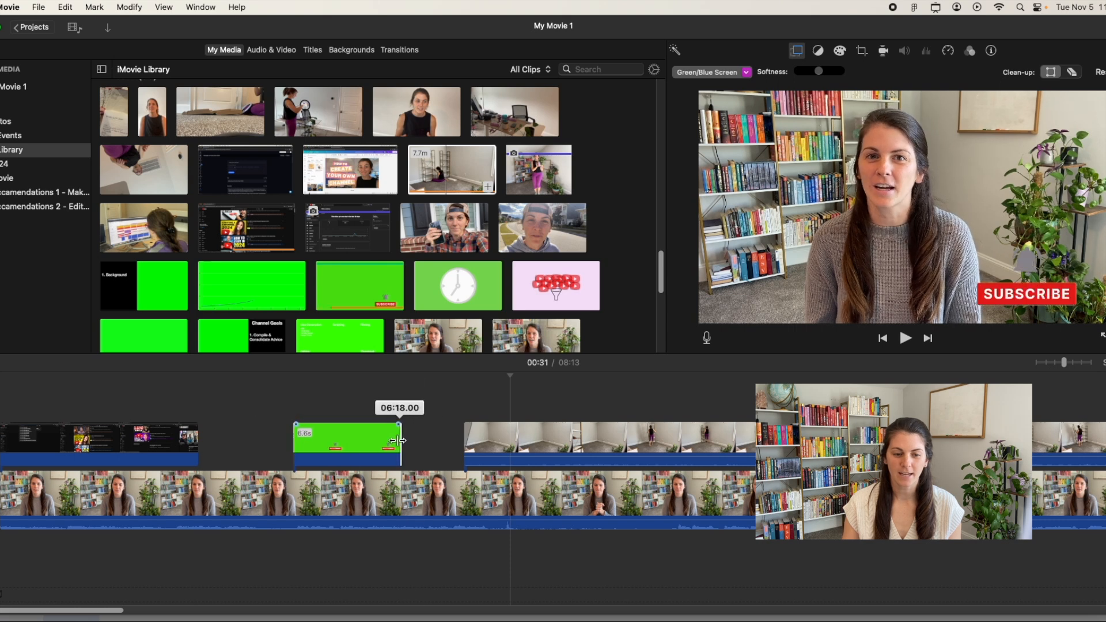
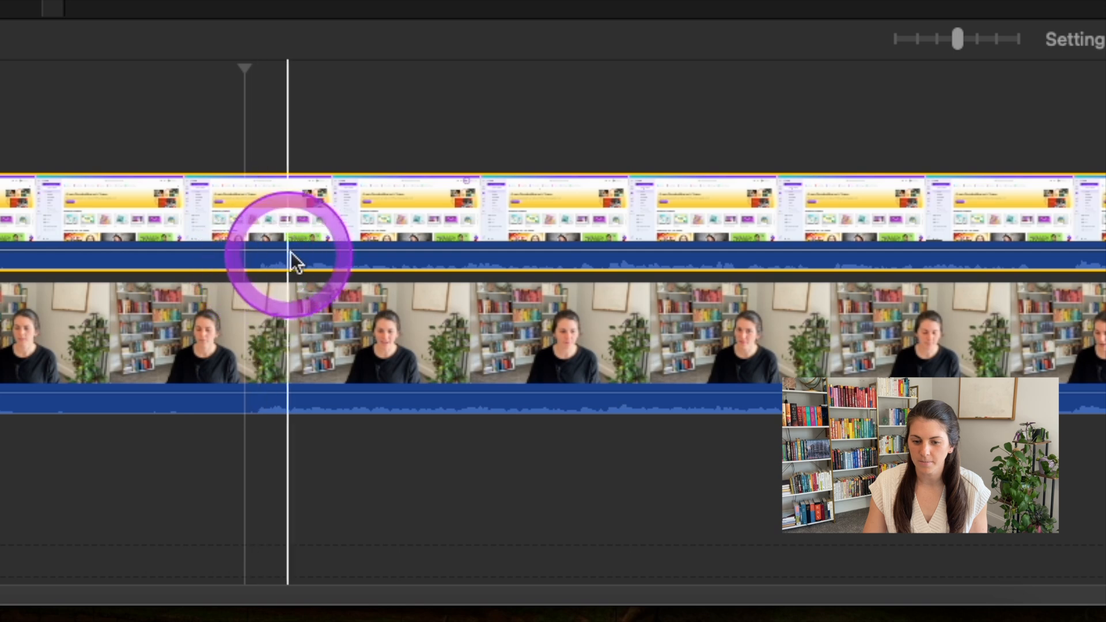
- Line up the Canva screen recording's audio with the talking-head footage and trim the overlay's start to just before the speech begins
left_click(210, 166)
key("space")
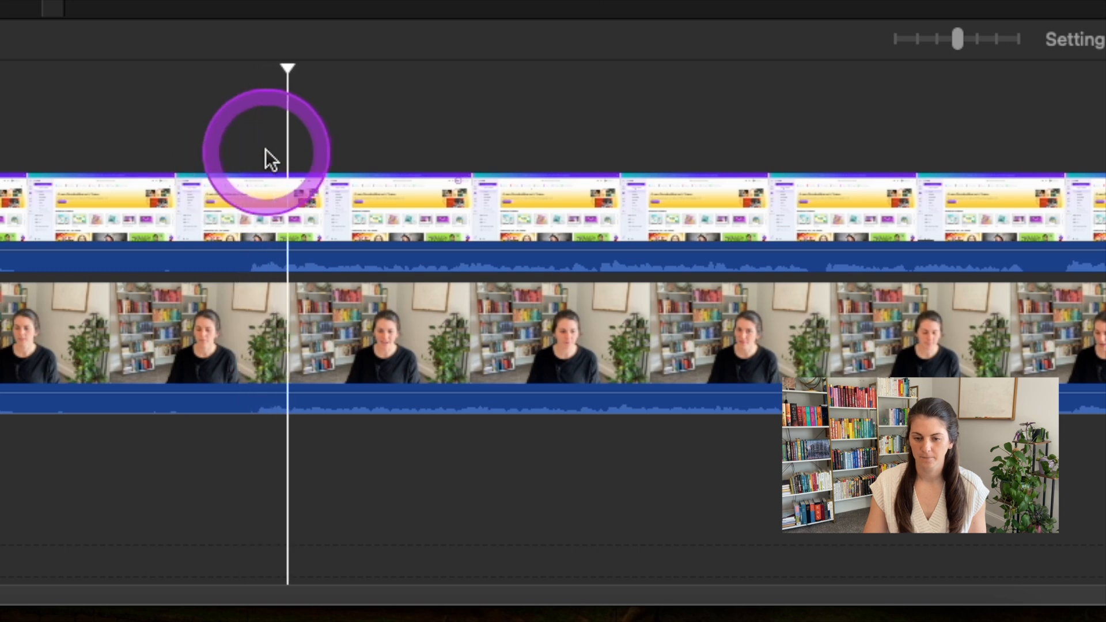
left_click(286, 230)
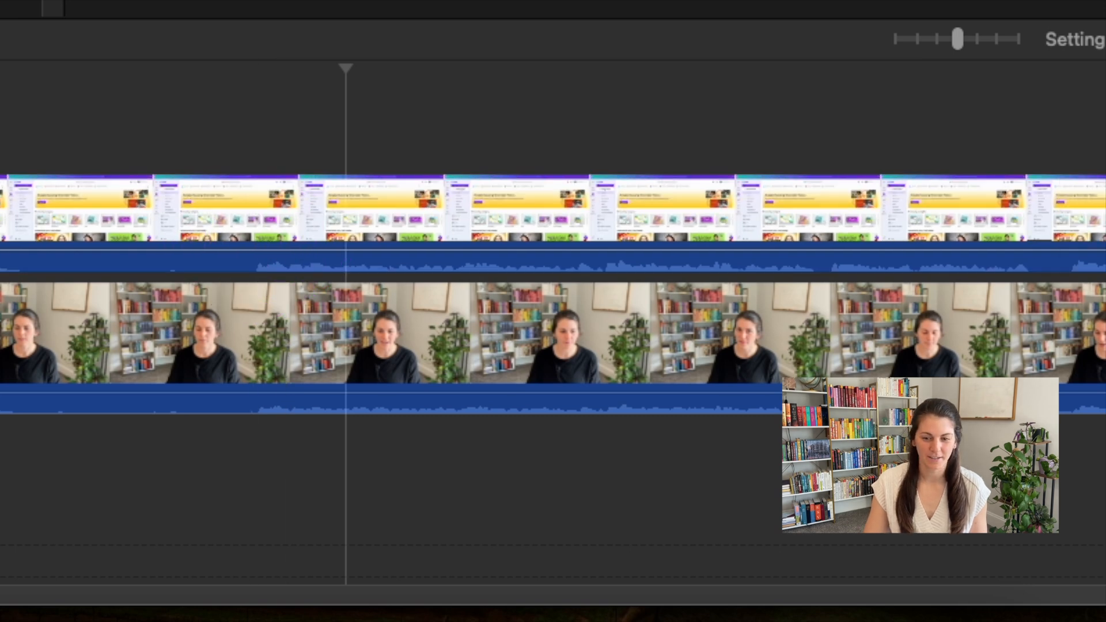
left_click_drag(11, 231, 209, 230)
left_click(284, 234)
left_click(345, 239)
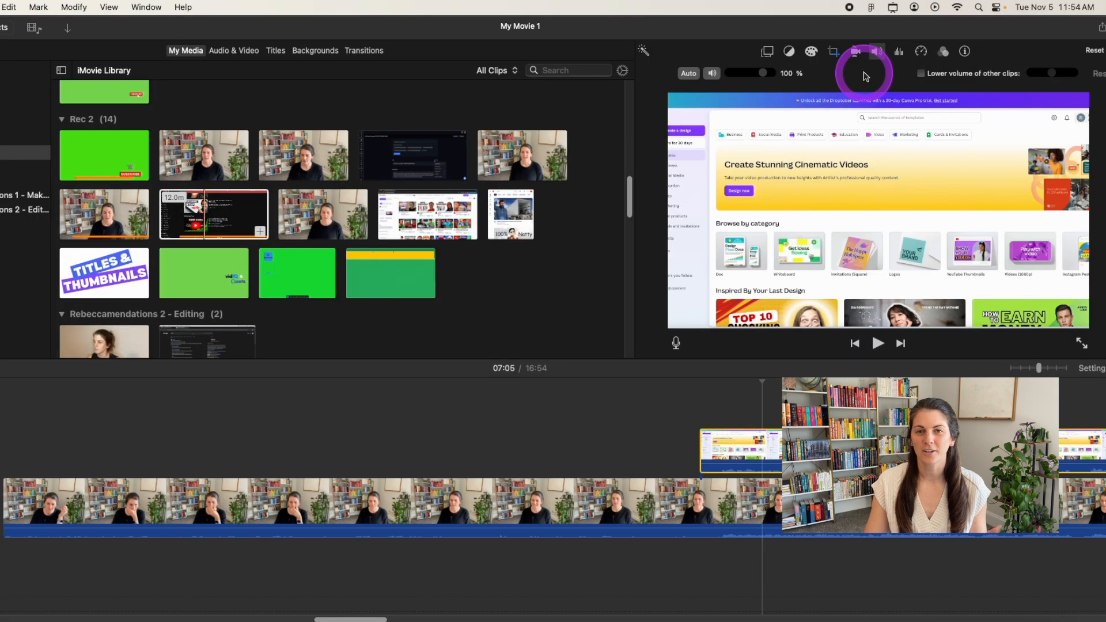
- Mute the audio of the overlaid Canva screen recording
left_click(876, 53)
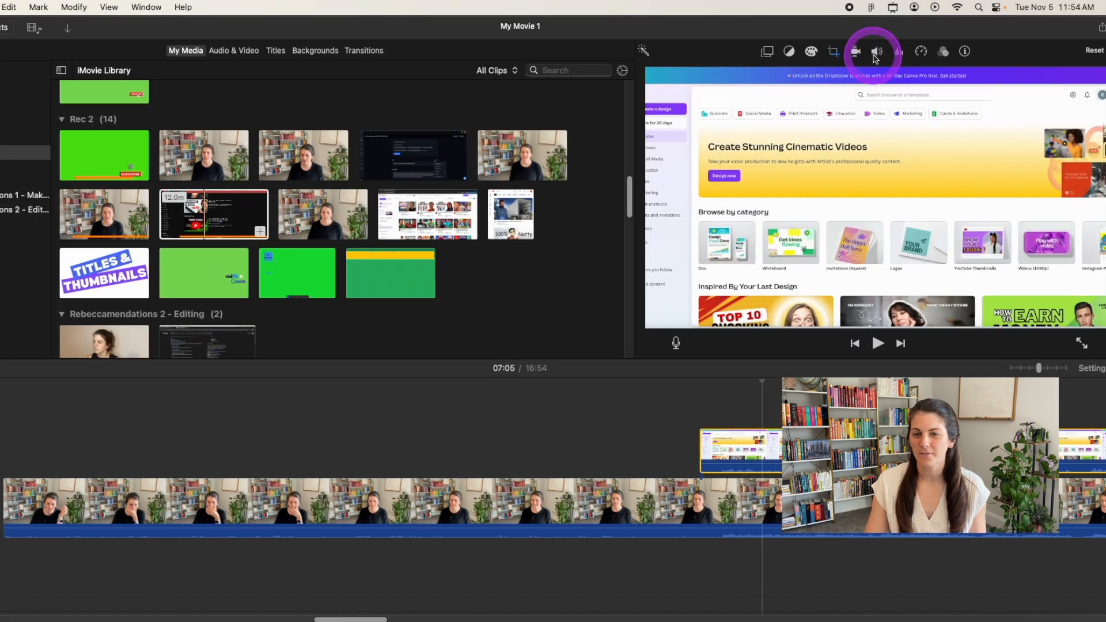
left_click(876, 54)
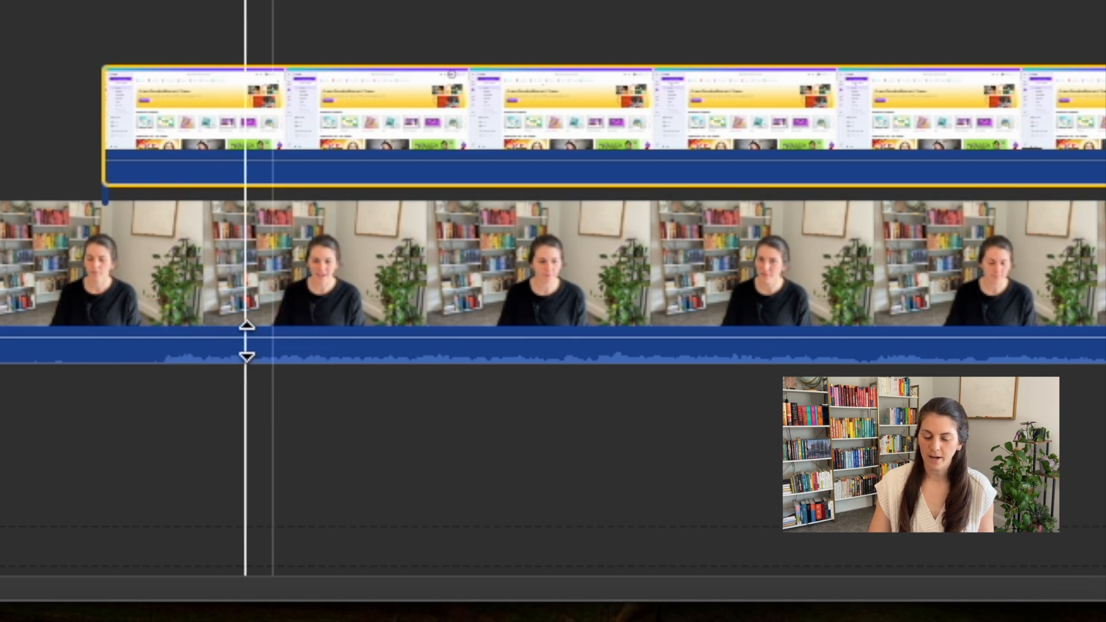
- Try lowering the talking-head clip's volume to 5% on its audio track, and raise it back up
left_click(246, 341)
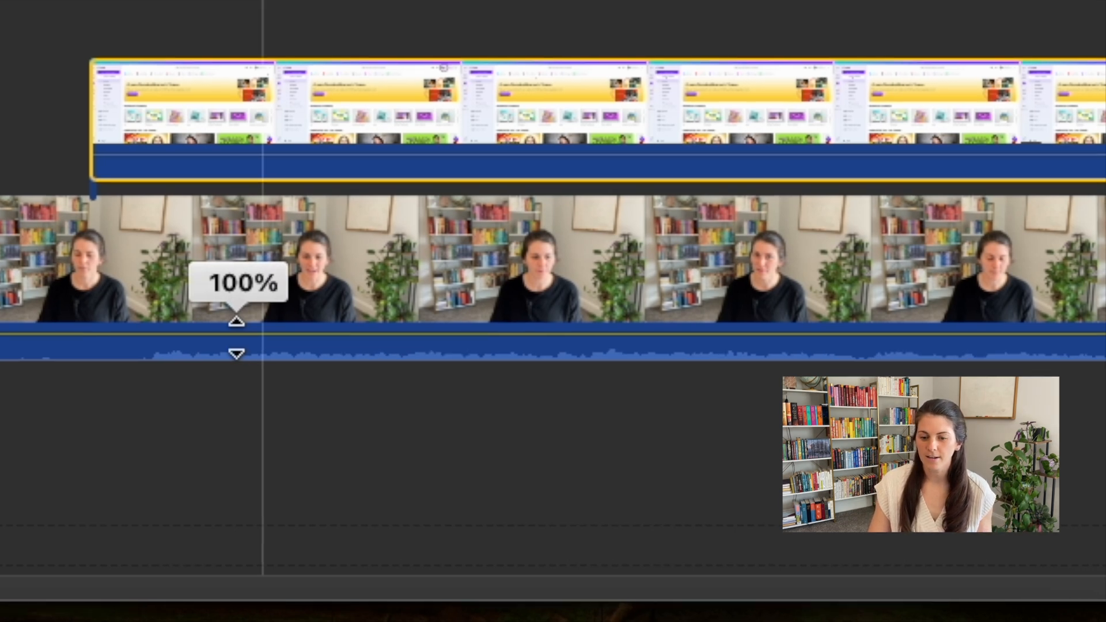
left_click_drag(237, 337, 236, 350)
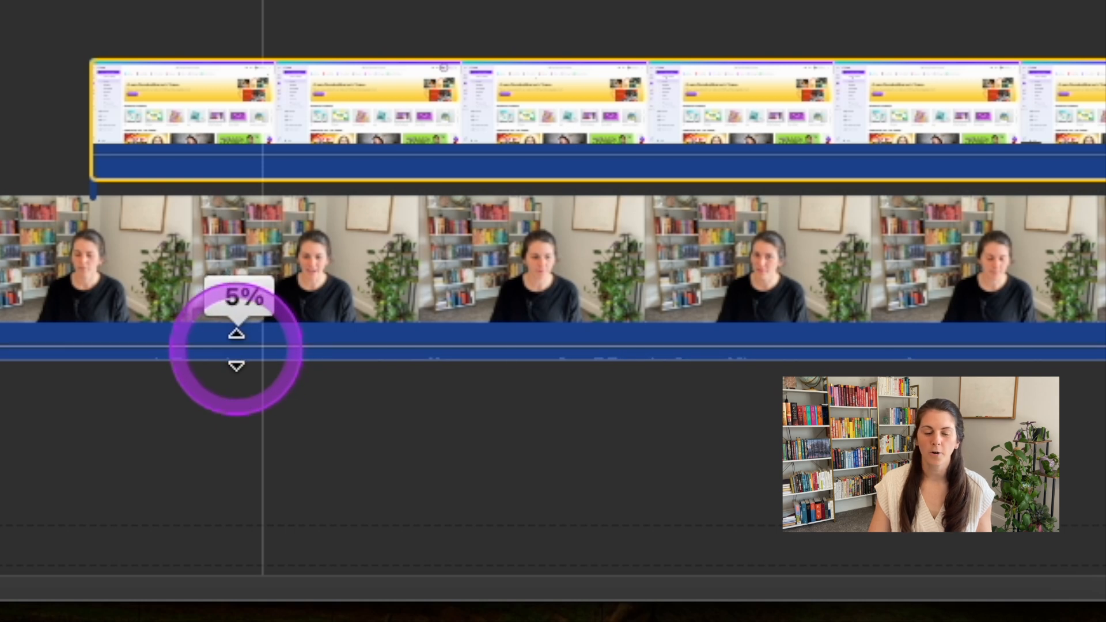
left_click_drag(237, 350, 238, 331)
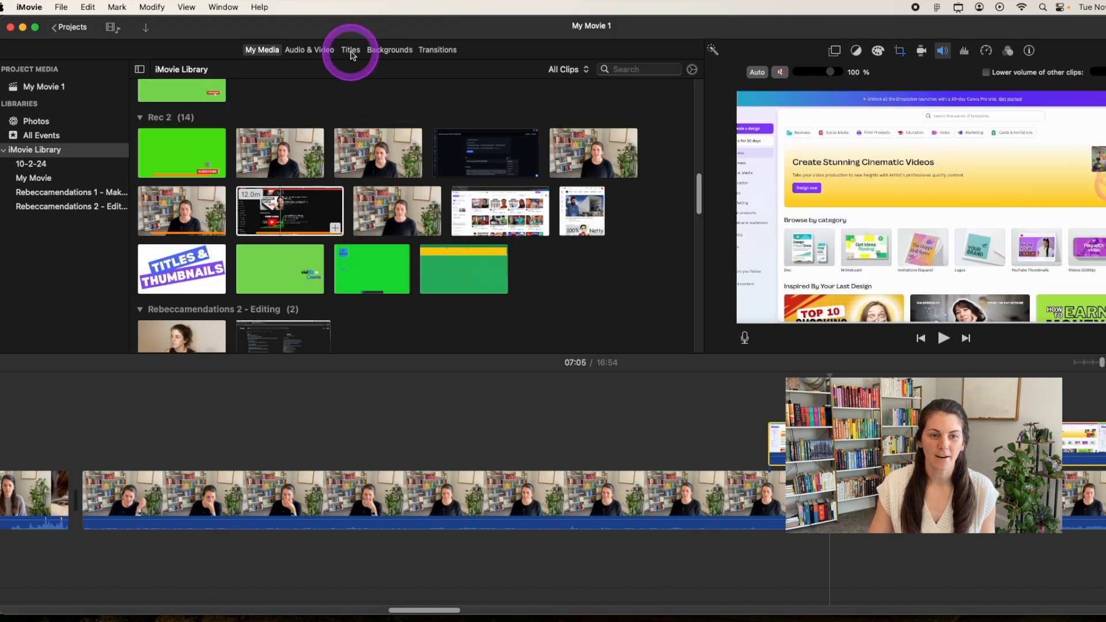
- Add a Reveal title near the start of the talking-head clip, at about 6:23, and set its text to "Thumbnails"
left_click(351, 51)
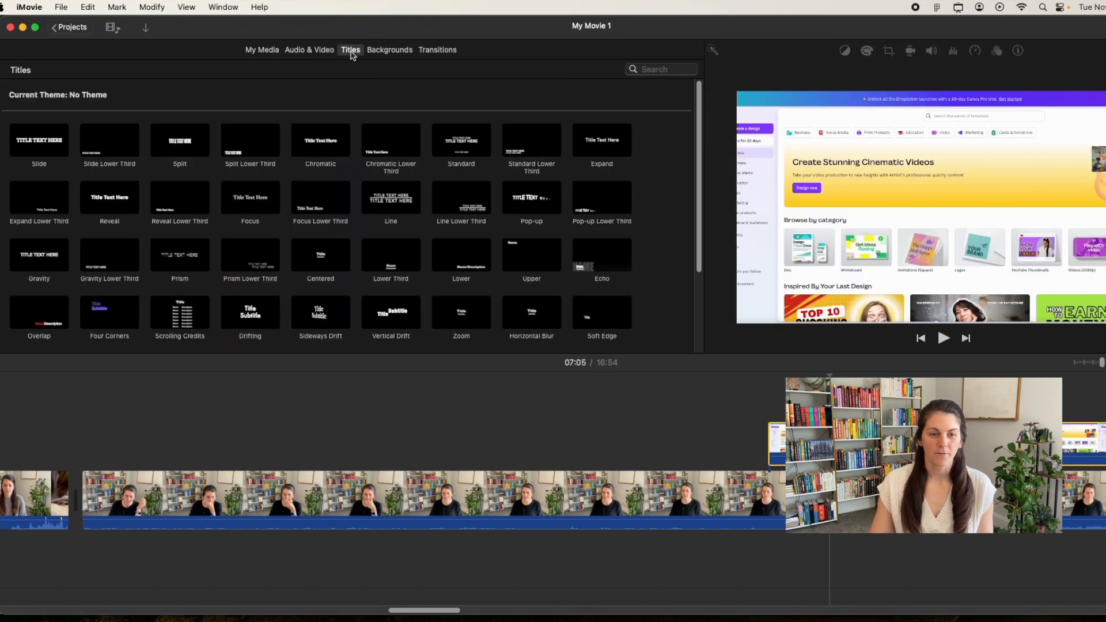
left_click(40, 144)
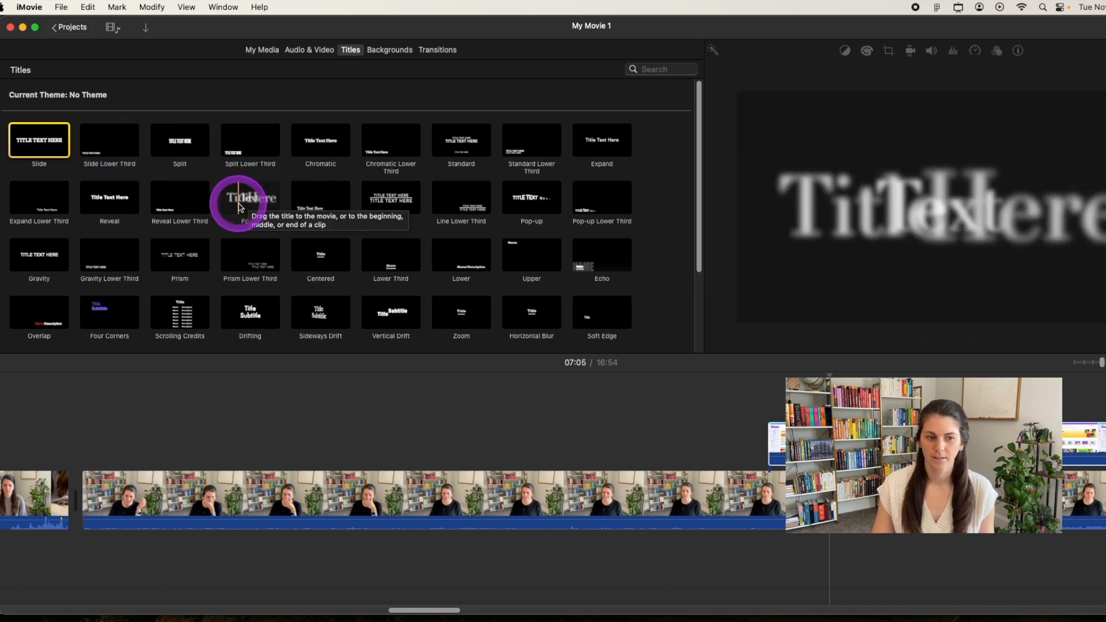
left_click_drag(239, 203, 143, 452)
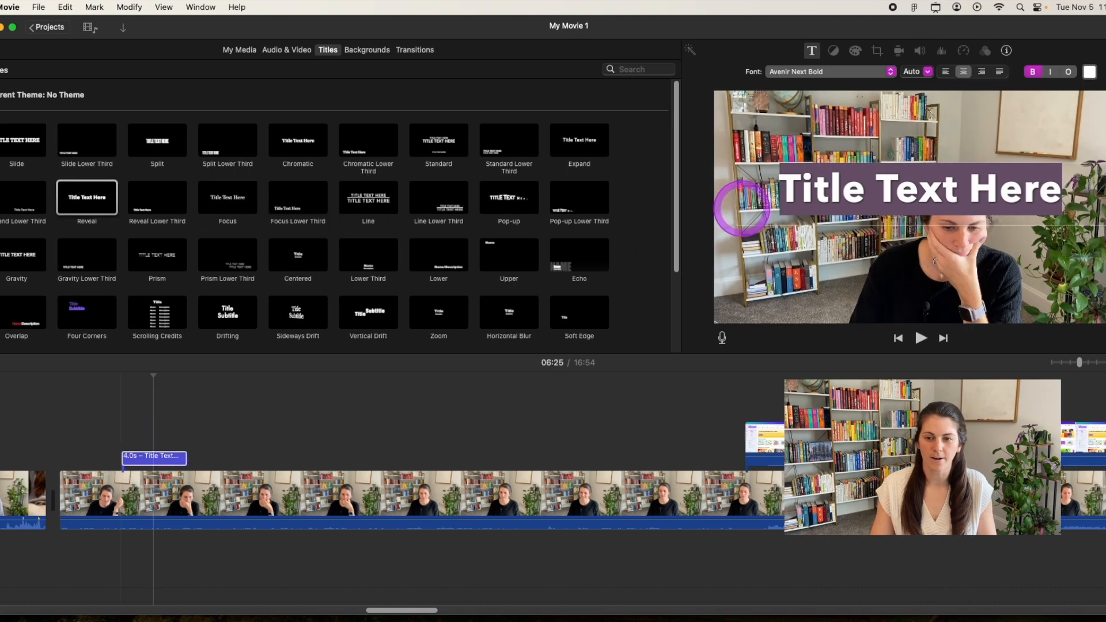
left_click(877, 194)
triple_click(876, 195)
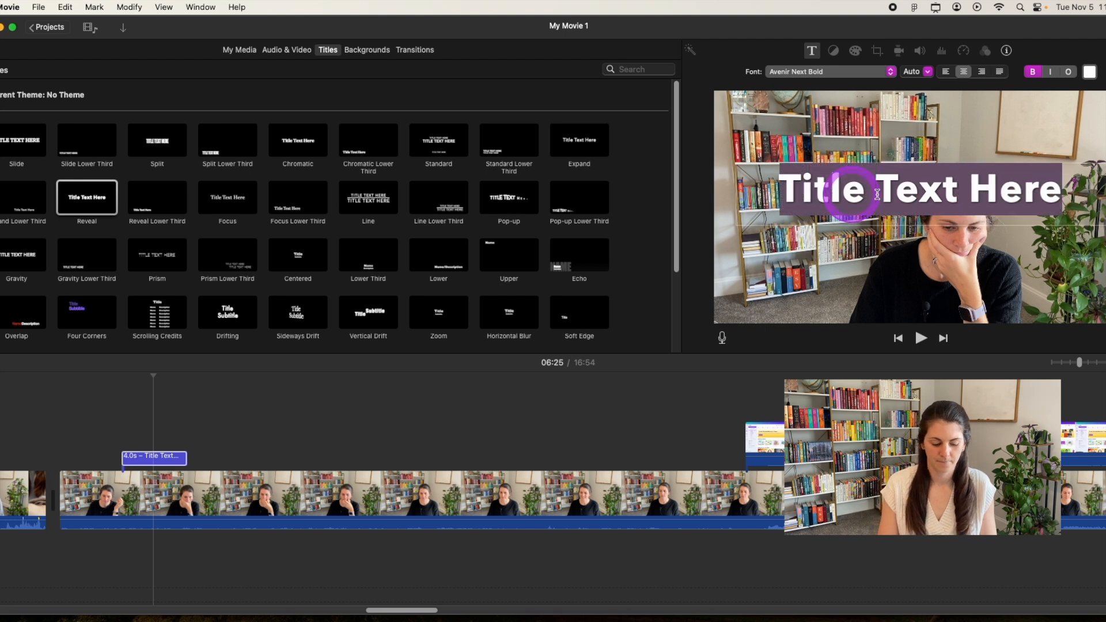
type("Thumbnails")
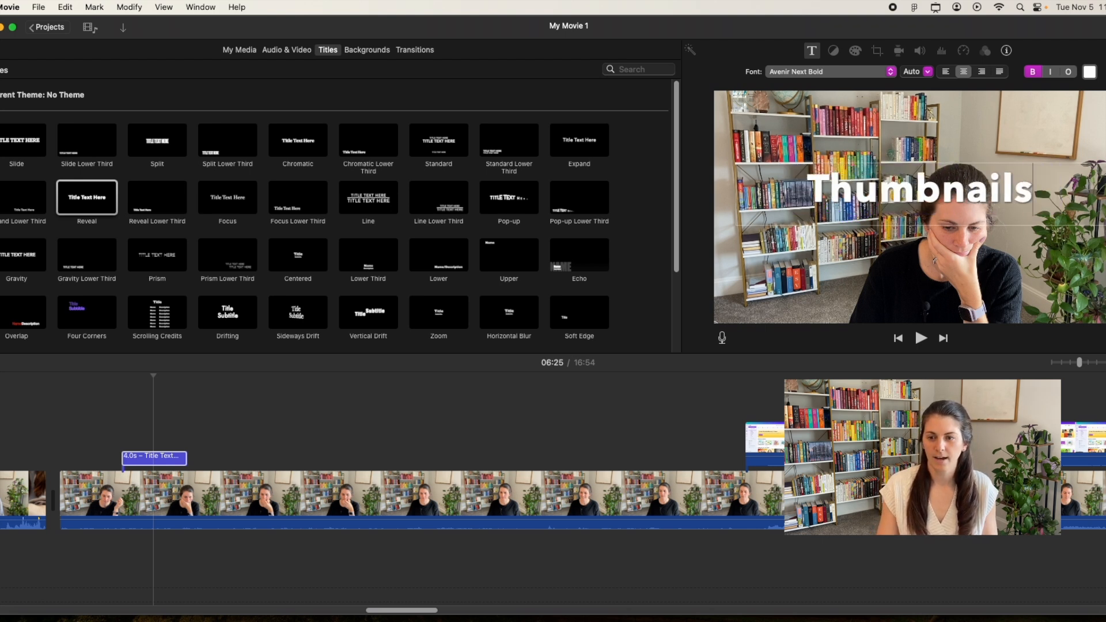
- Play back the Thumbnails title and shorten its end to a length of 2.8 s
left_click(110, 433)
key("space")
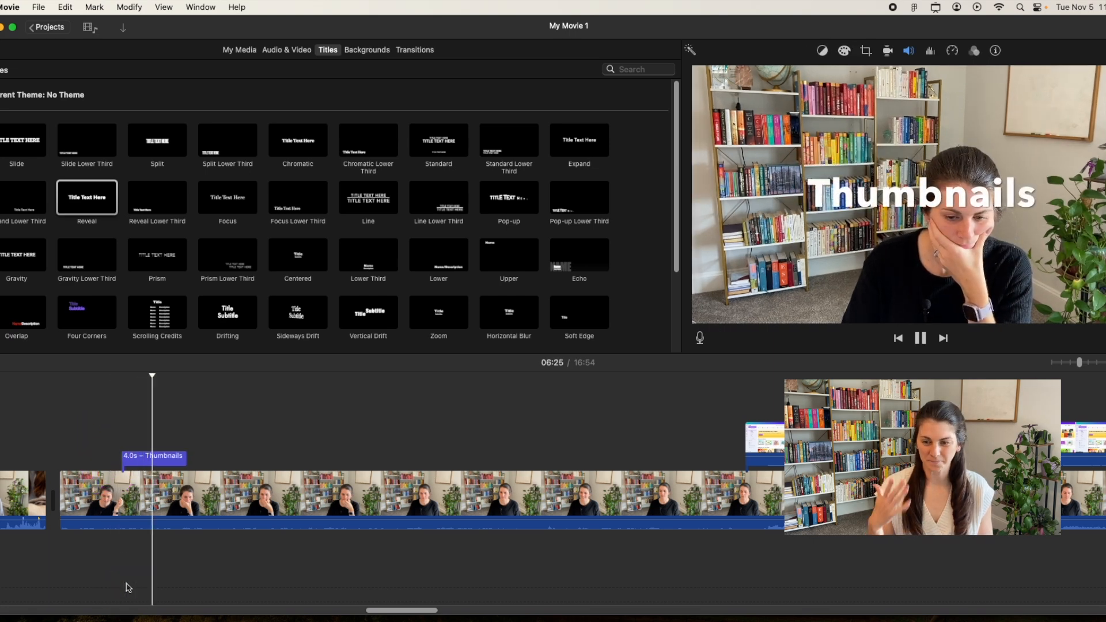
key("space")
mouse_move(185, 457)
left_mouse_down()
mouse_move(151, 457)
mouse_move(167, 457)
left_mouse_up()
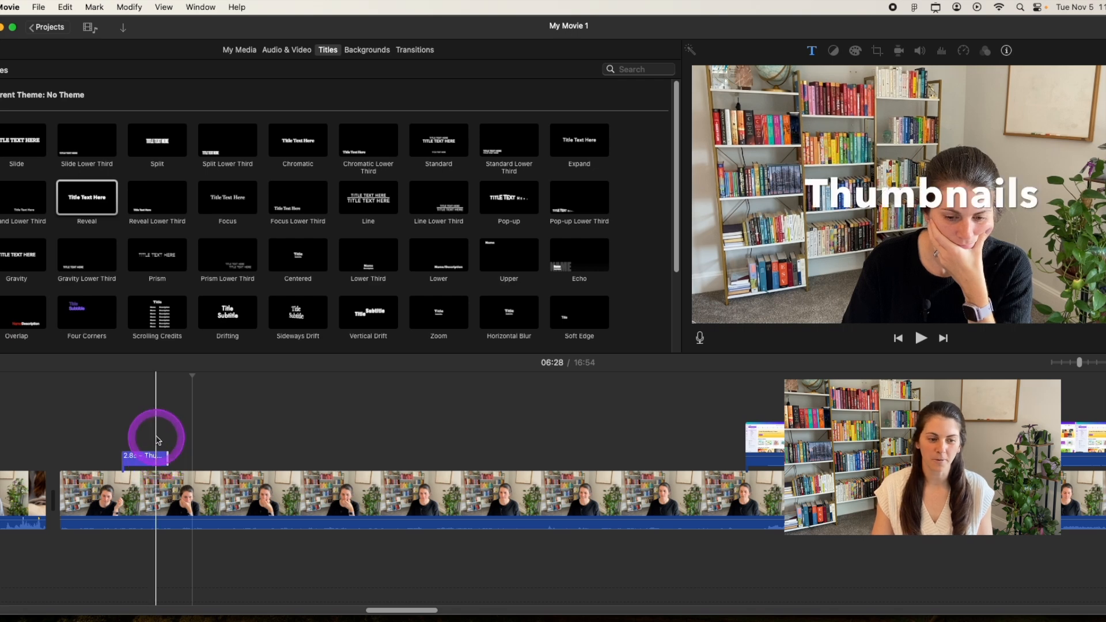
- Overlay the Subscribe green-screen animation above the talking-head clip, between the Thumbnails title and the Canva recording, and set it to Green/Blue Screen
left_click(236, 57)
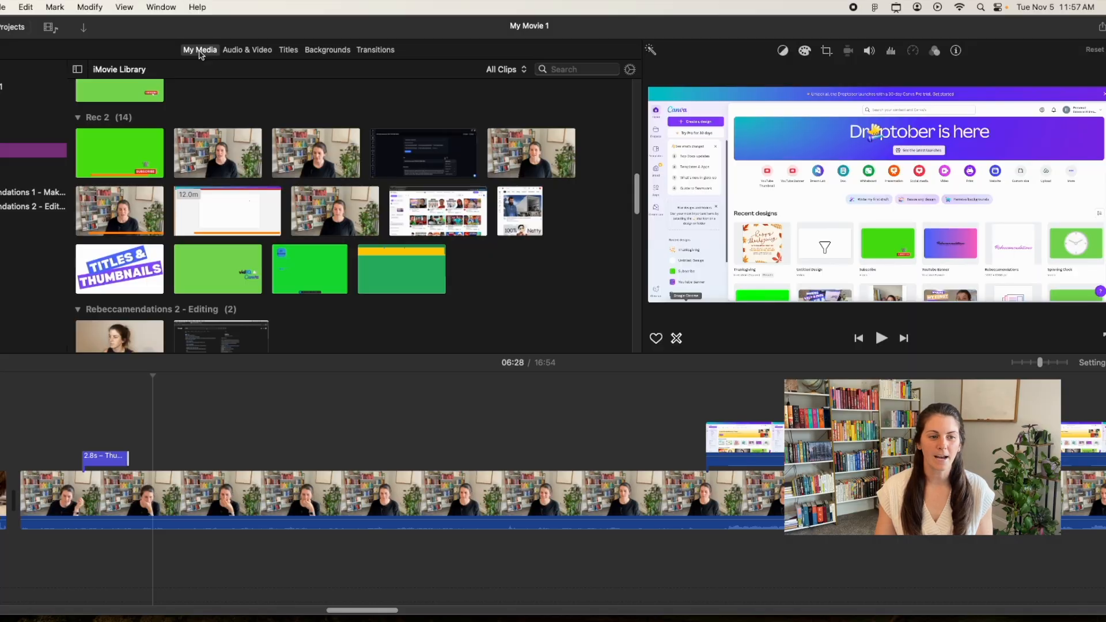
left_click(149, 169)
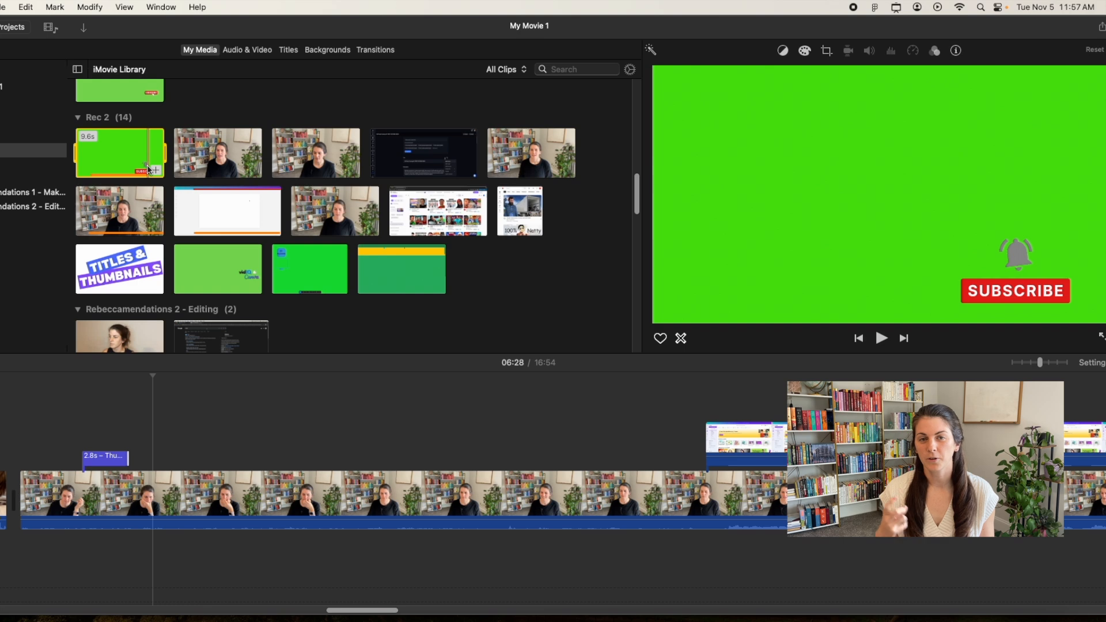
left_click_drag(118, 163, 257, 427)
left_click(689, 72)
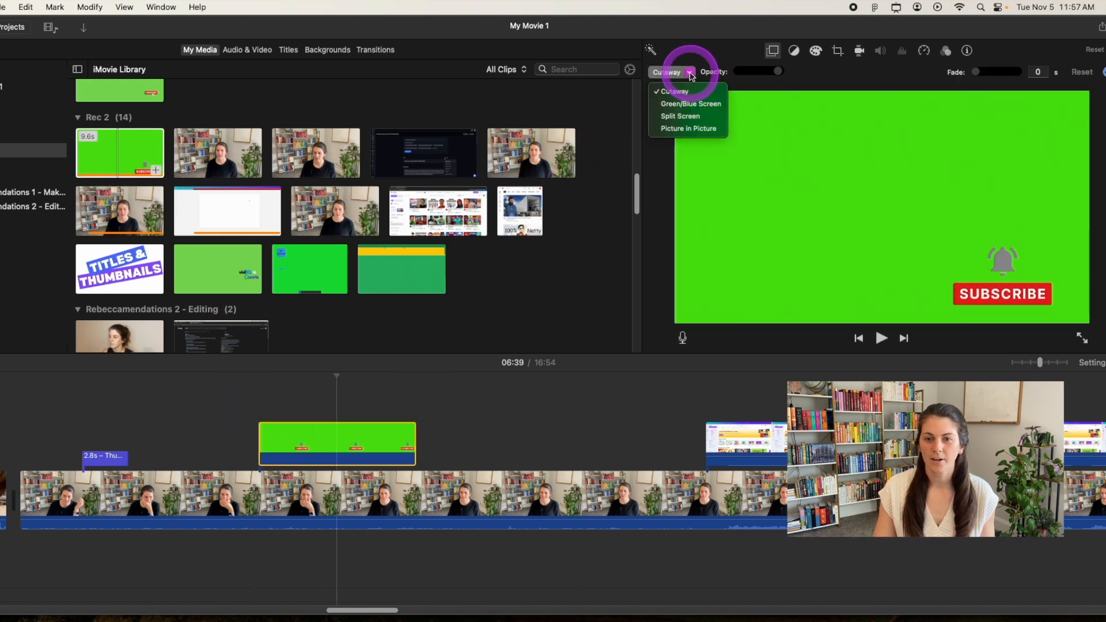
left_click(689, 107)
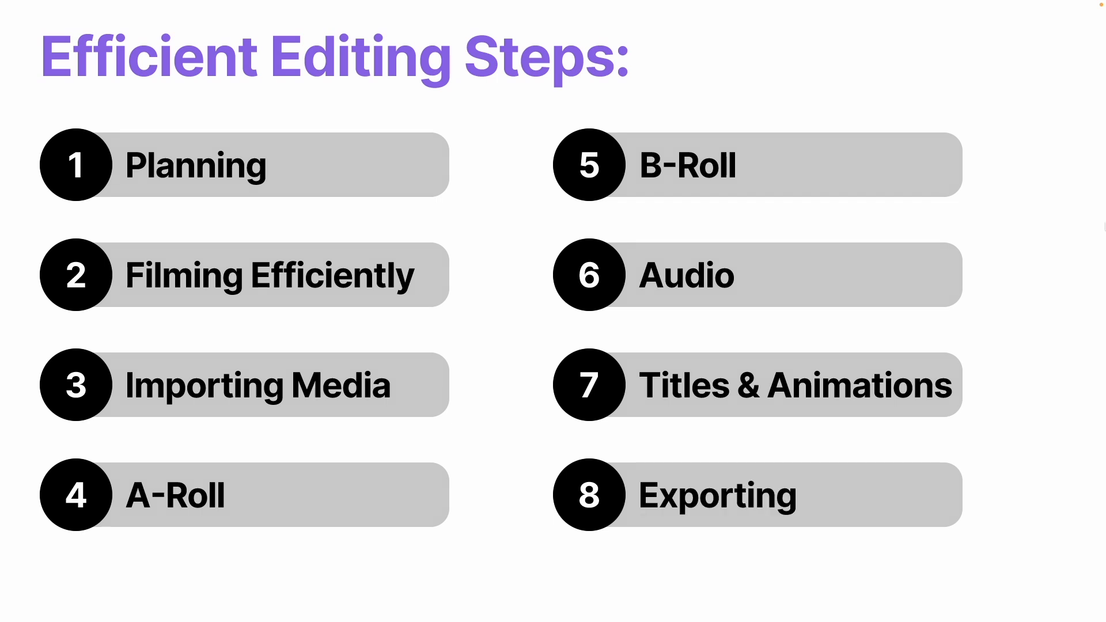
- Start exporting the movie as a file with 1080p resolution and Best (ProRes) quality
left_click(1086, 28)
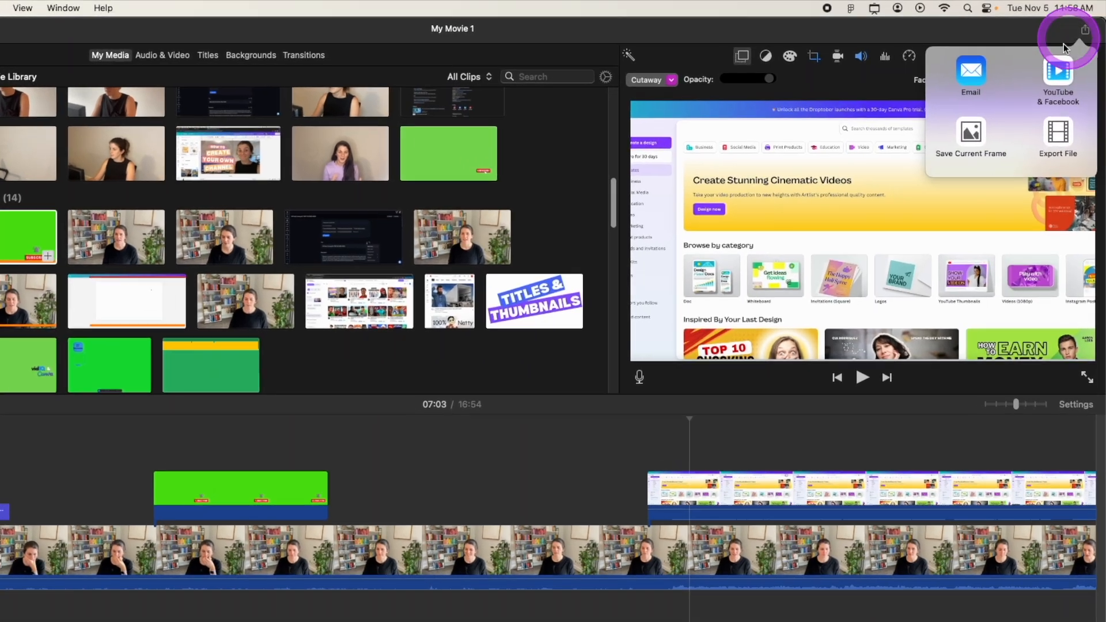
left_click(1055, 123)
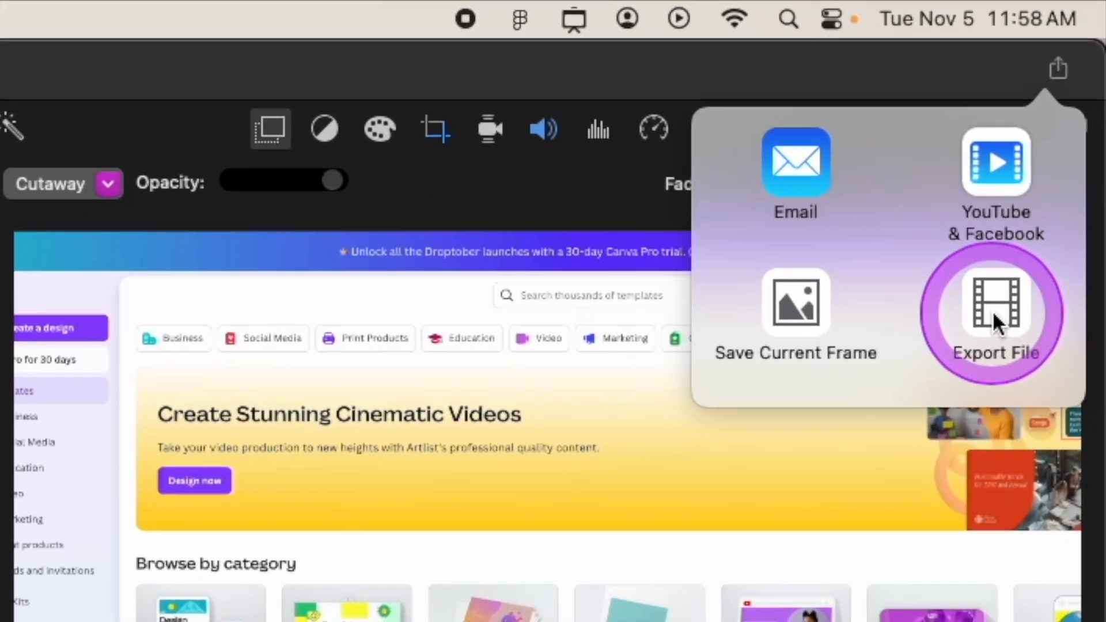
left_click(992, 309)
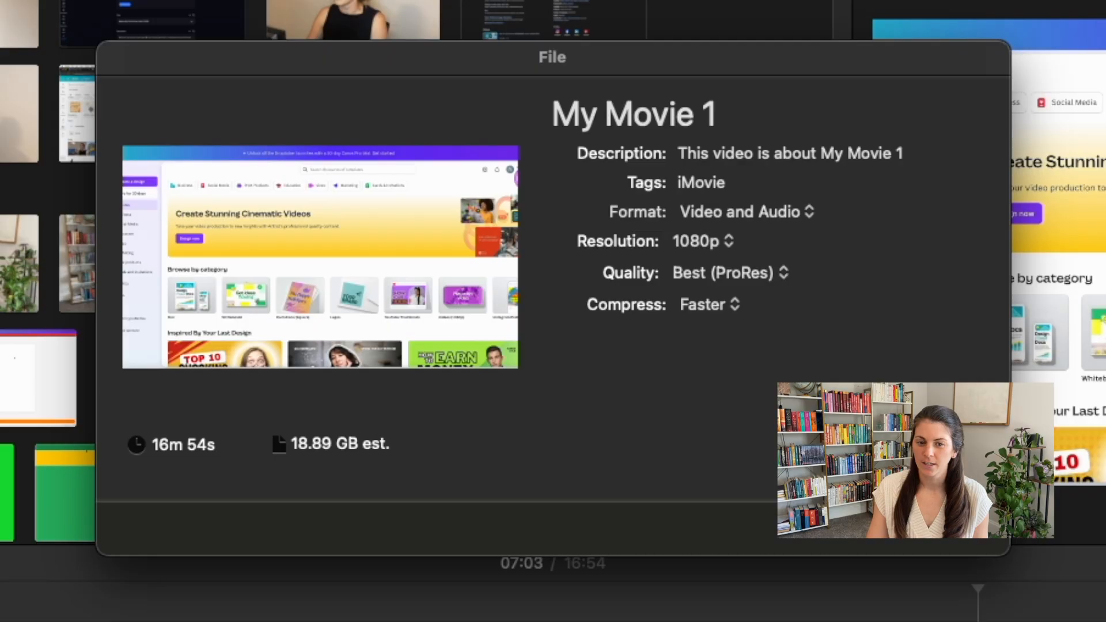
left_click(822, 155)
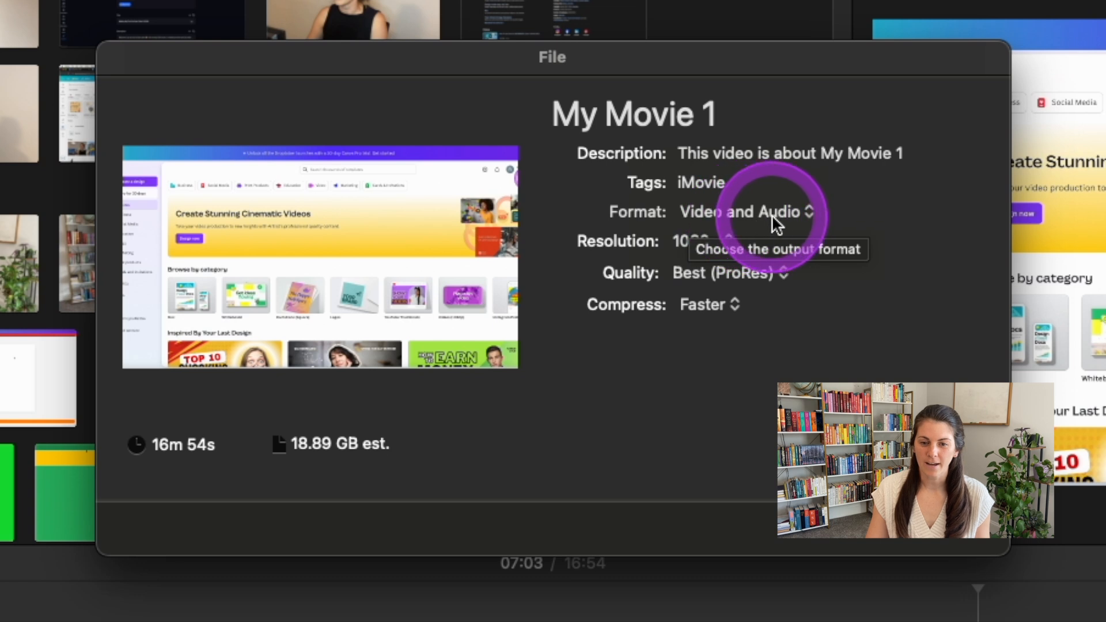
left_click(728, 240)
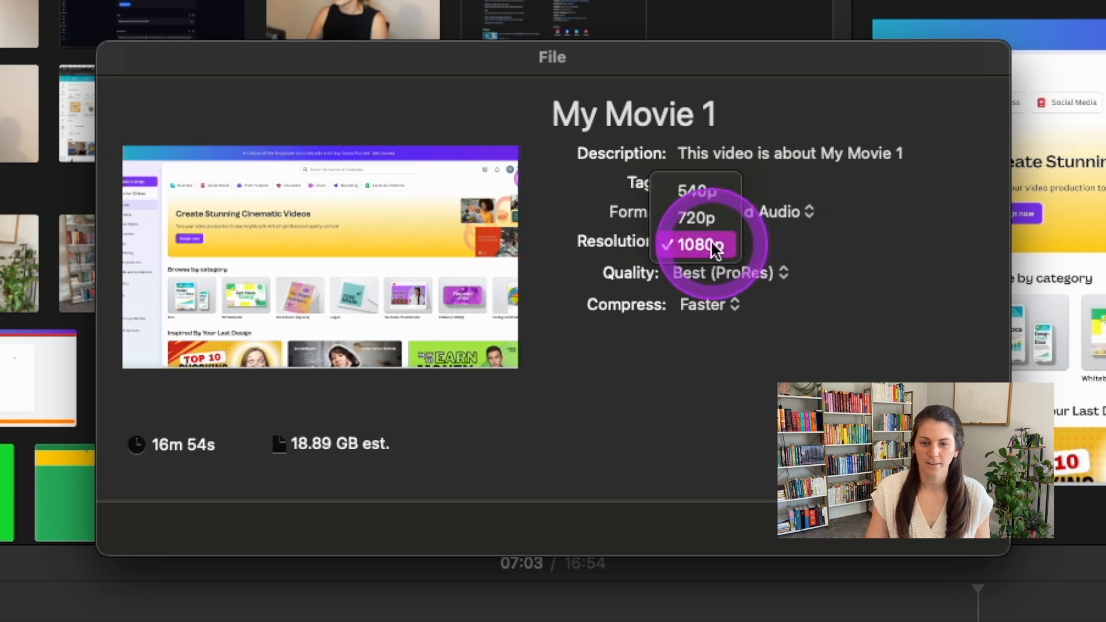
left_click(881, 368)
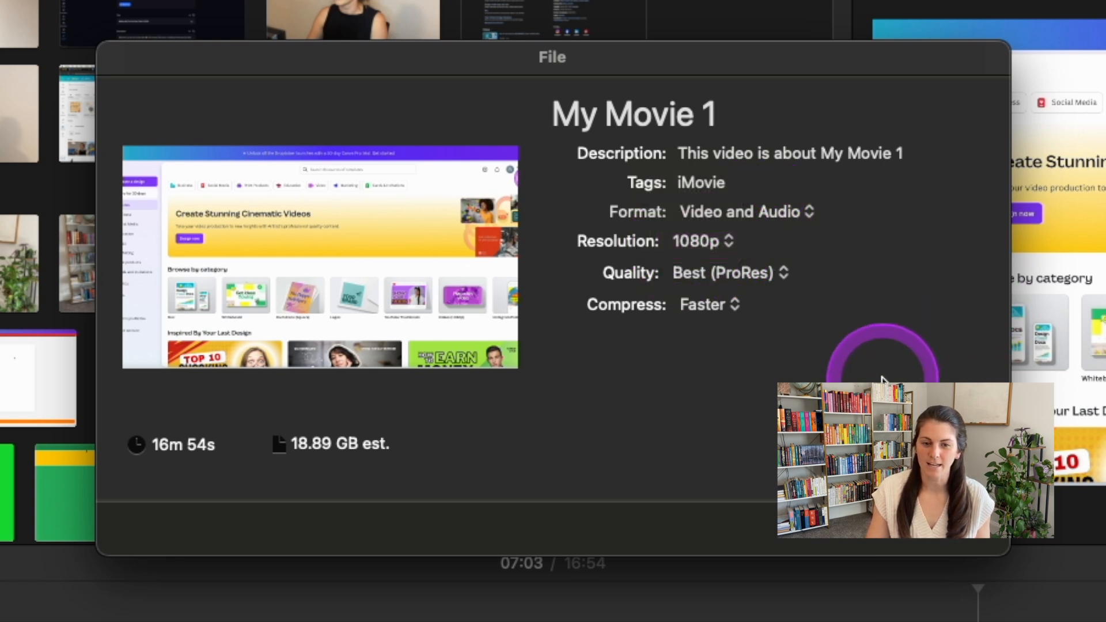
left_click(739, 272)
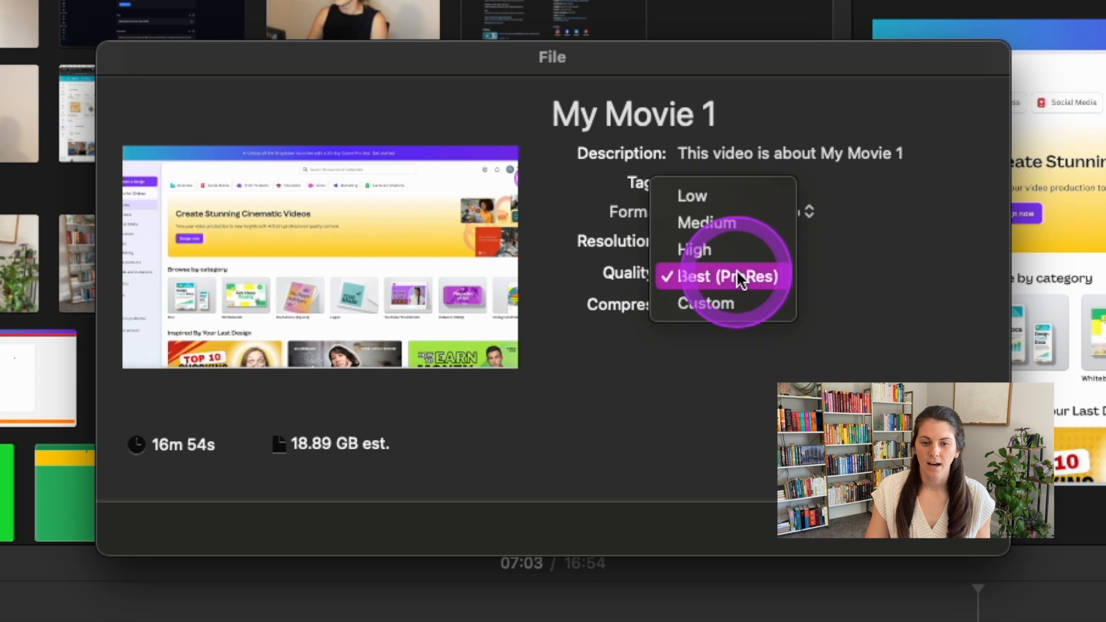
left_click(689, 274)
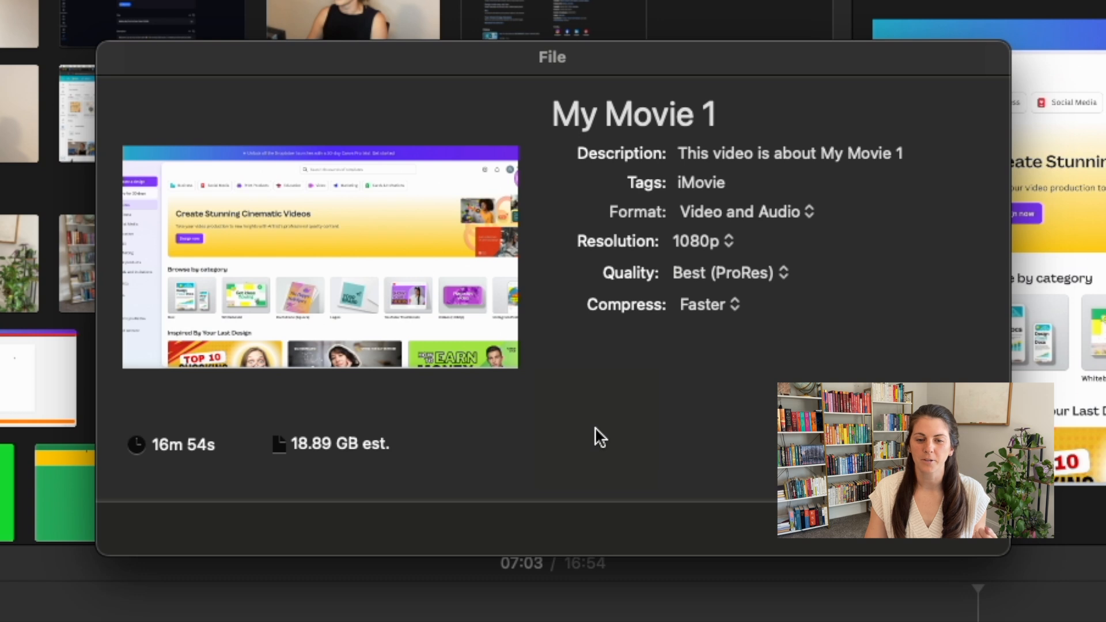
- Set the export compression to Better Quality and save the file as "My Movie 1"
left_click(707, 304)
left_click(708, 325)
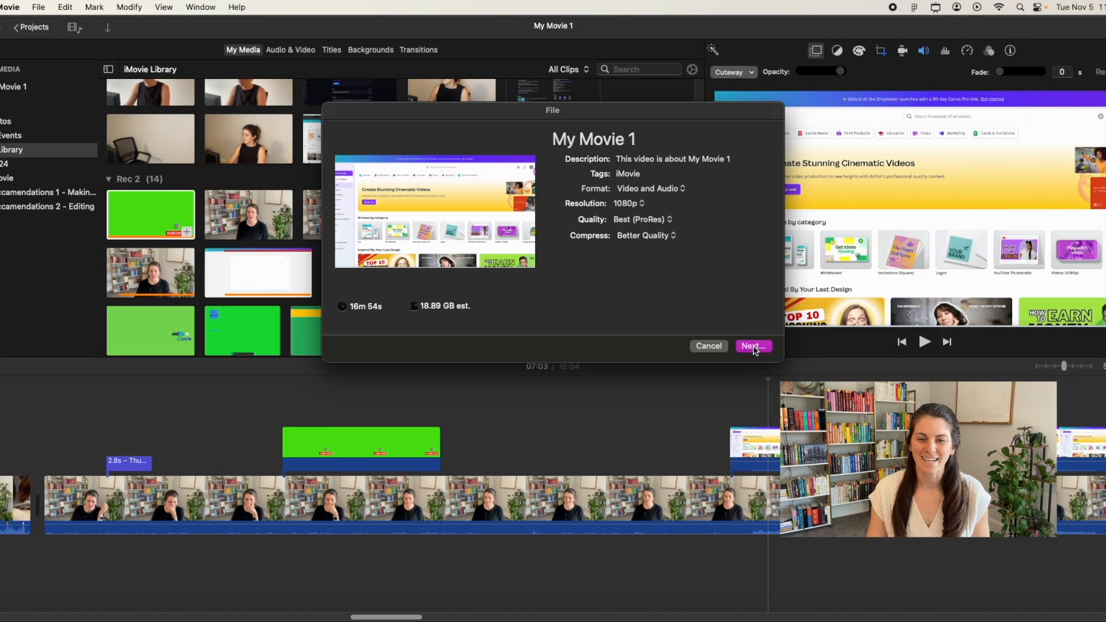
left_click(752, 346)
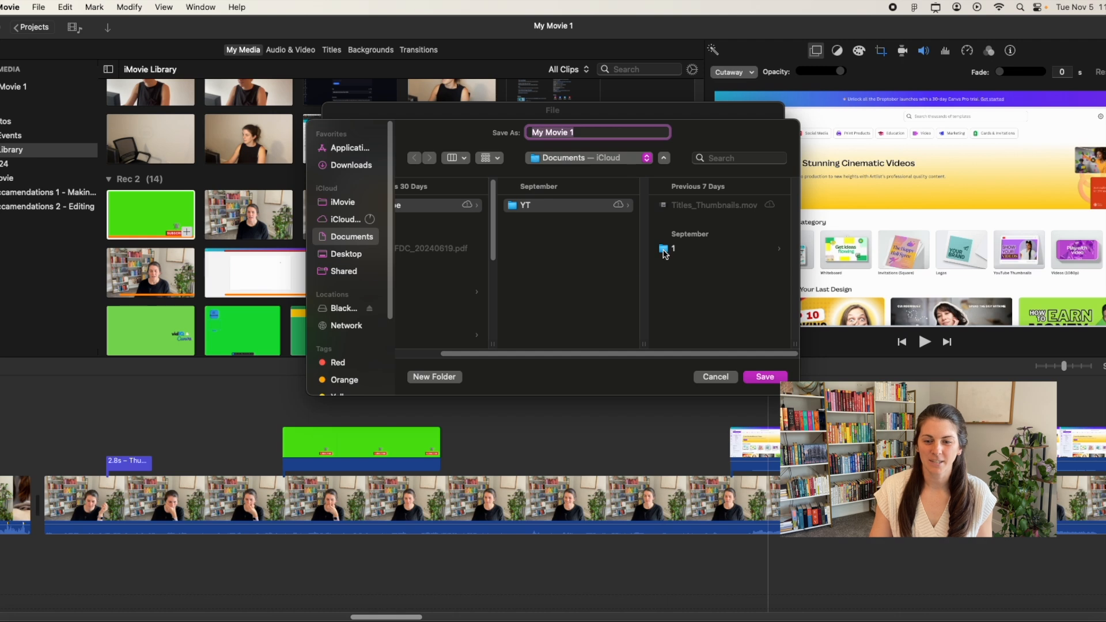
left_click(766, 378)
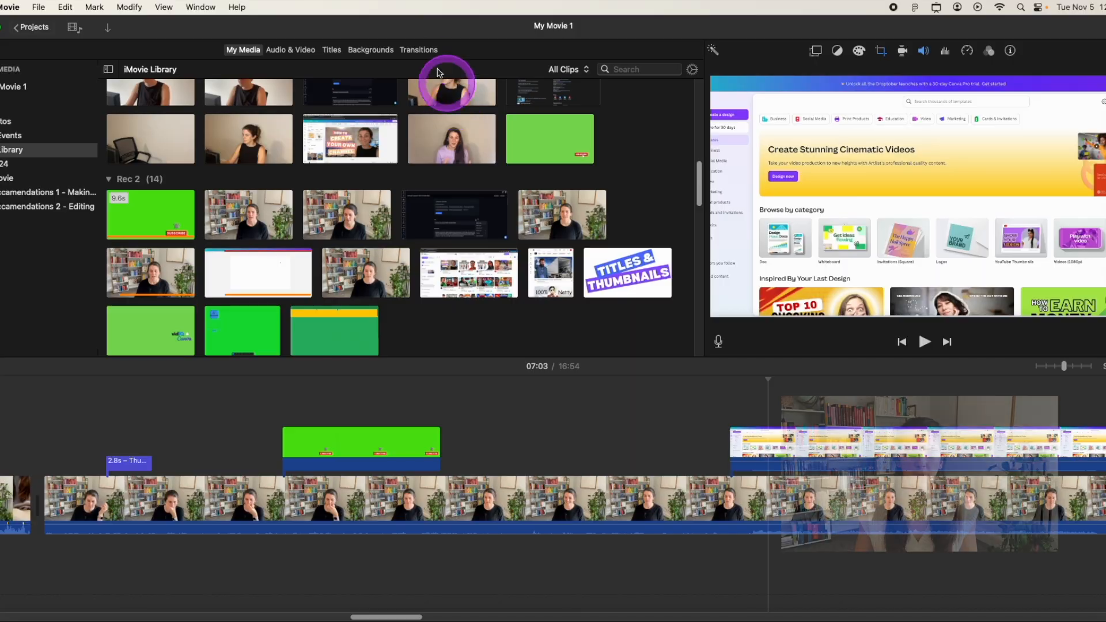
left_click(419, 51)
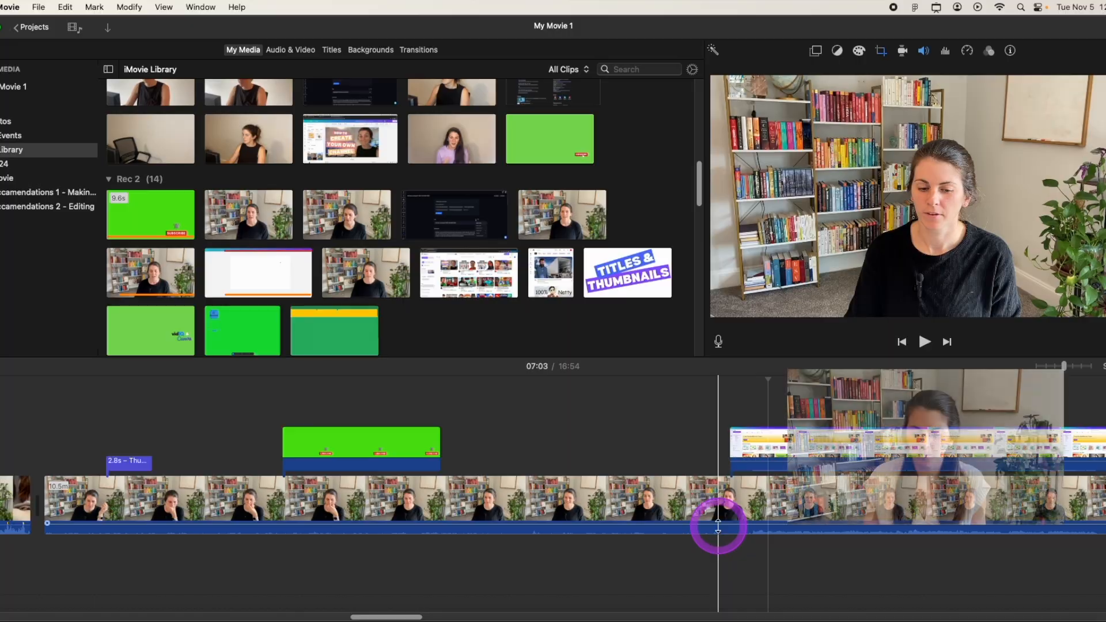
left_click_drag(718, 525, 718, 531)
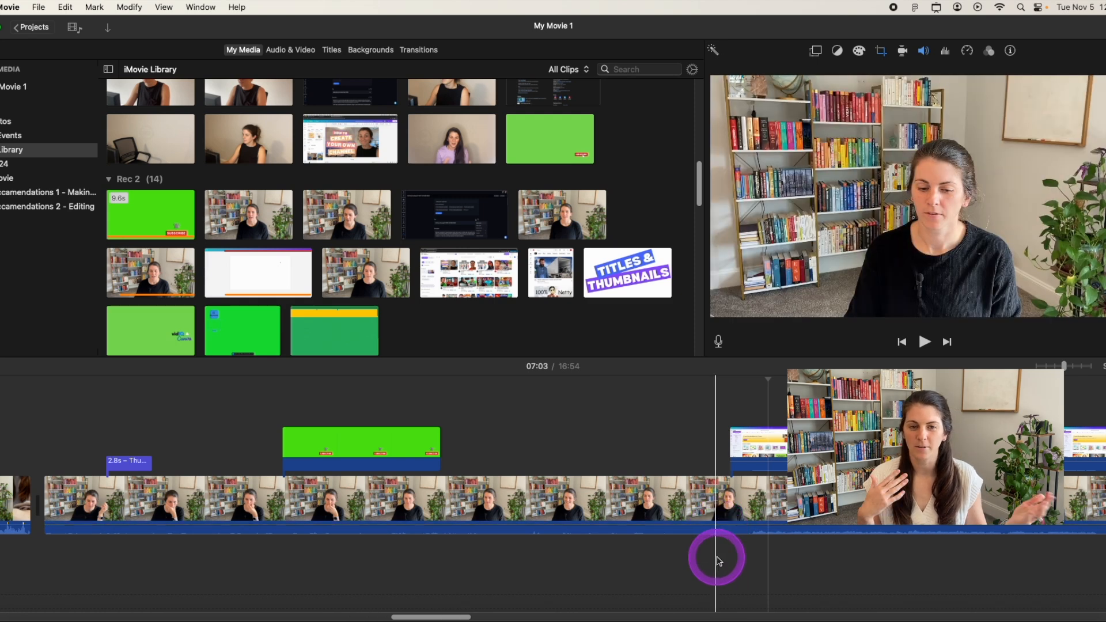